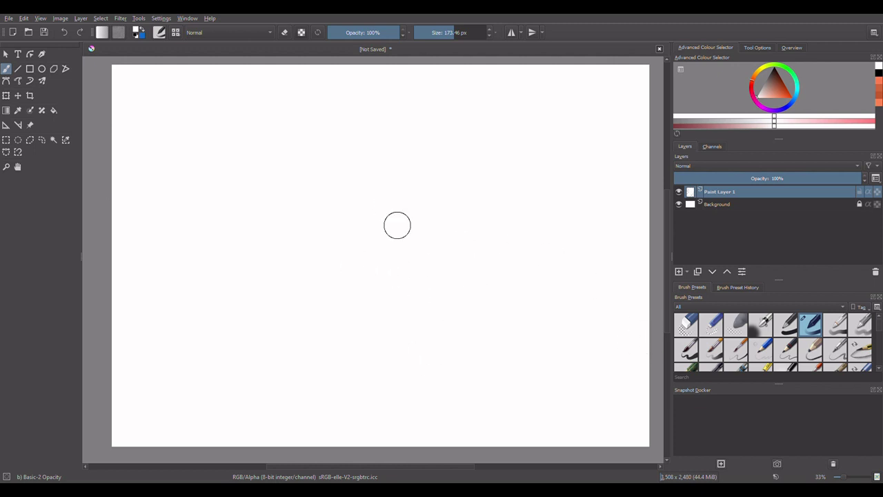
Step: Reduce the brush size from 173.46 px to 20.95 px
{"action": "left_click_drag", "start_coordinate": [450, 32], "coordinate": [439, 34]}
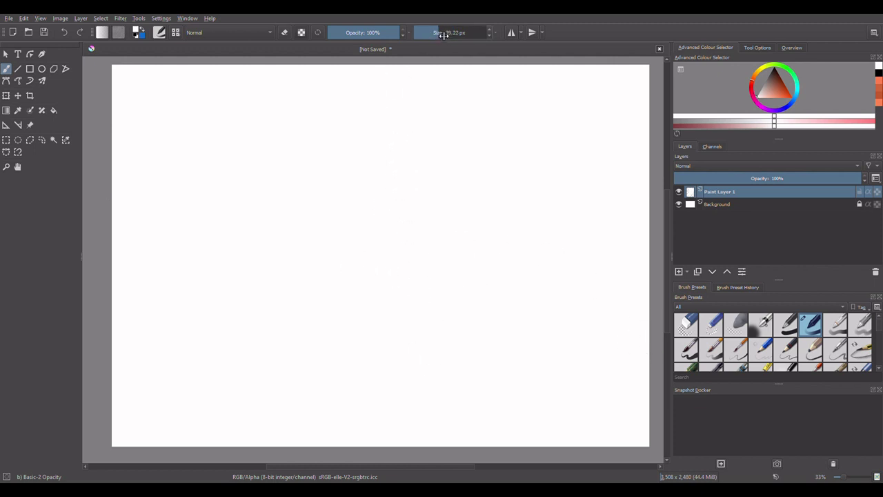
Step: Draw ellipses for the dog's round head, oval body, two eyes and two floppy ears
{"action": "left_click", "coordinate": [40, 70]}
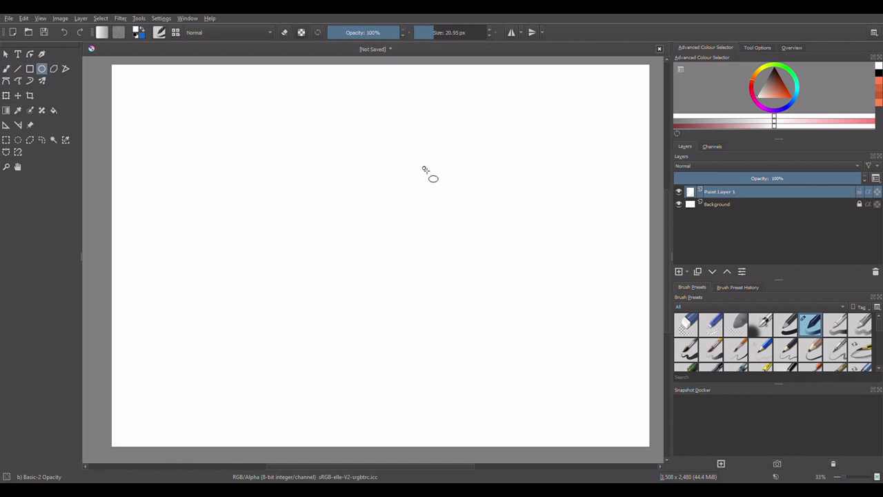
{"action": "left_click_drag", "start_coordinate": [426, 169], "coordinate": [555, 292]}
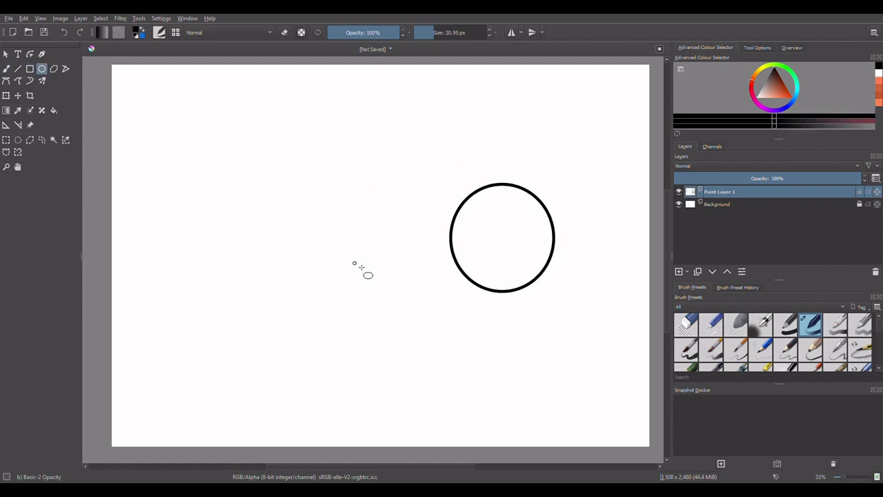
{"action": "left_click_drag", "start_coordinate": [353, 263], "coordinate": [494, 350]}
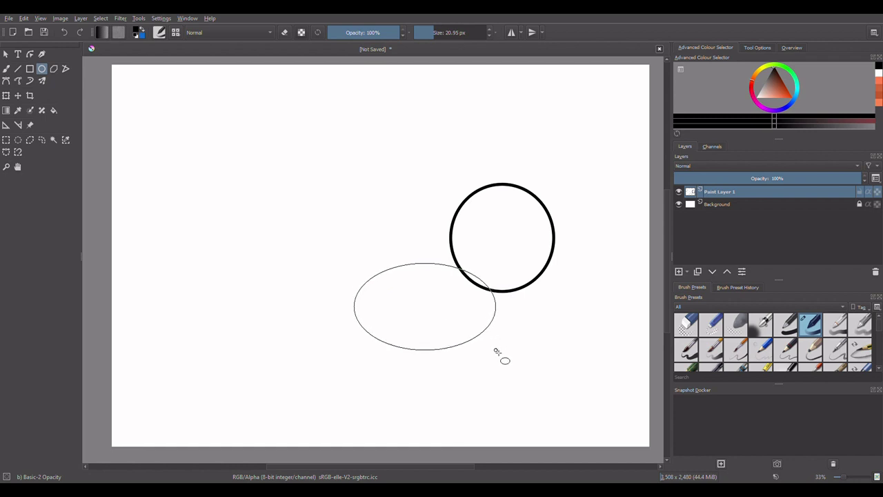
{"action": "left_click_drag", "start_coordinate": [495, 349], "coordinate": [495, 350]}
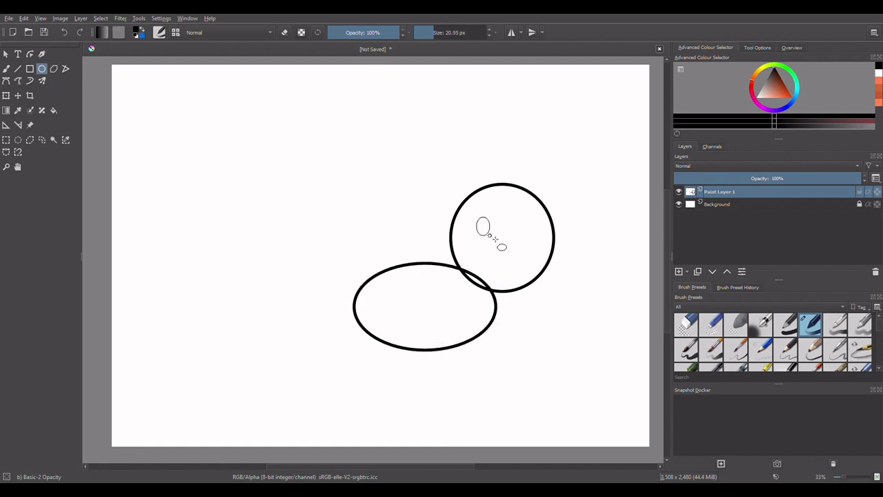
{"action": "mouse_move", "coordinate": [494, 238]}
{"action": "left_mouse_down"}
{"action": "mouse_move", "coordinate": [476, 217]}
{"action": "mouse_move", "coordinate": [530, 239]}
{"action": "left_mouse_up"}
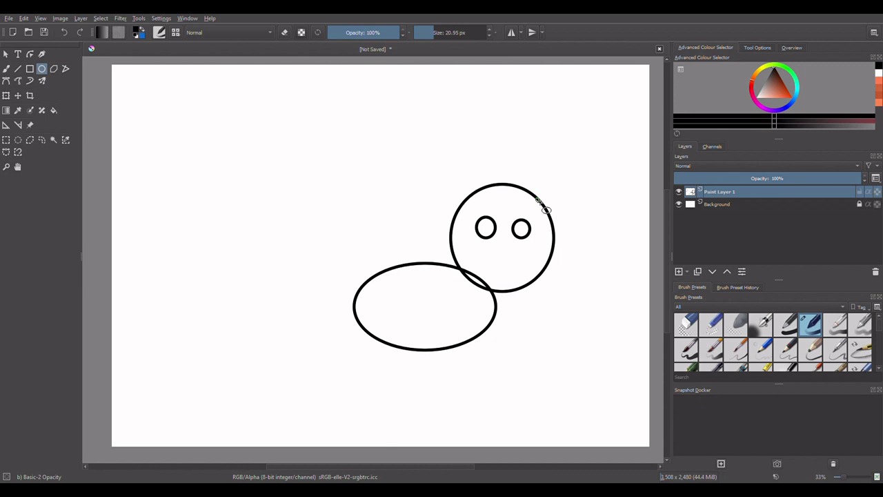
{"action": "key", "text": "ctrl+z"}
{"action": "left_click_drag", "start_coordinate": [516, 219], "coordinate": [536, 240]}
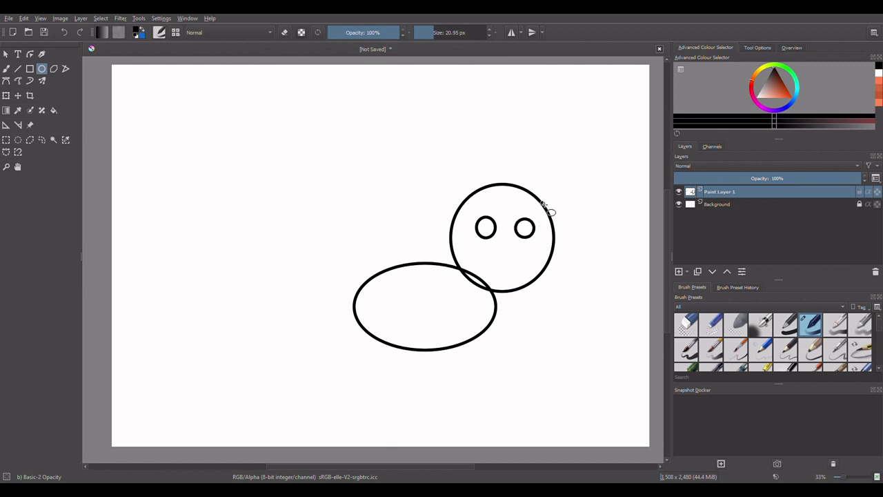
{"action": "left_click_drag", "start_coordinate": [538, 202], "coordinate": [570, 293]}
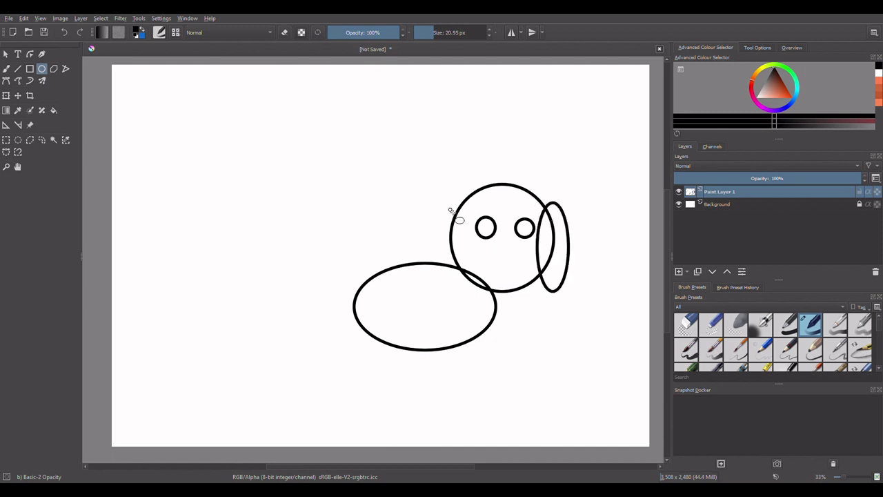
{"action": "left_click_drag", "start_coordinate": [449, 209], "coordinate": [474, 293]}
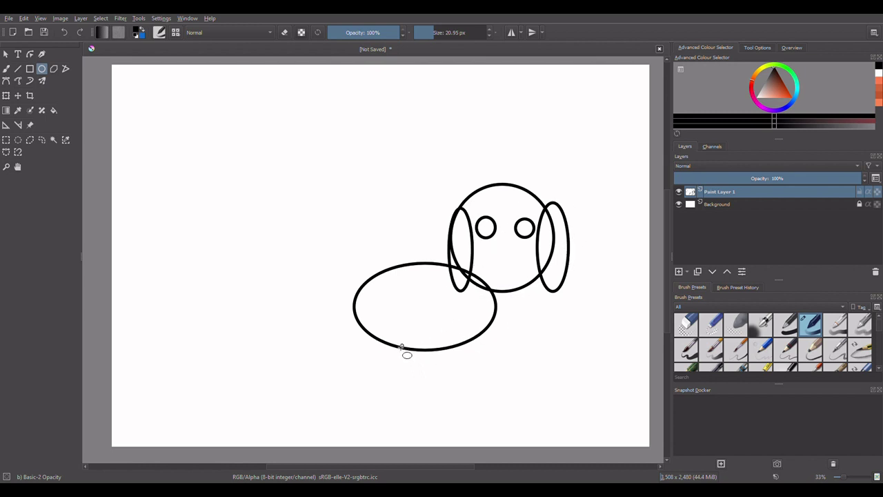
Step: Add two rectangular legs and an oval nose, then pick white as the paint colour
{"action": "left_click", "coordinate": [32, 70]}
{"action": "left_click_drag", "start_coordinate": [398, 356], "coordinate": [403, 372]}
{"action": "left_click_drag", "start_coordinate": [450, 335], "coordinate": [465, 371]}
{"action": "left_click", "coordinate": [42, 68]}
{"action": "left_click_drag", "start_coordinate": [487, 263], "coordinate": [521, 283]}
{"action": "left_click", "coordinate": [765, 96]}
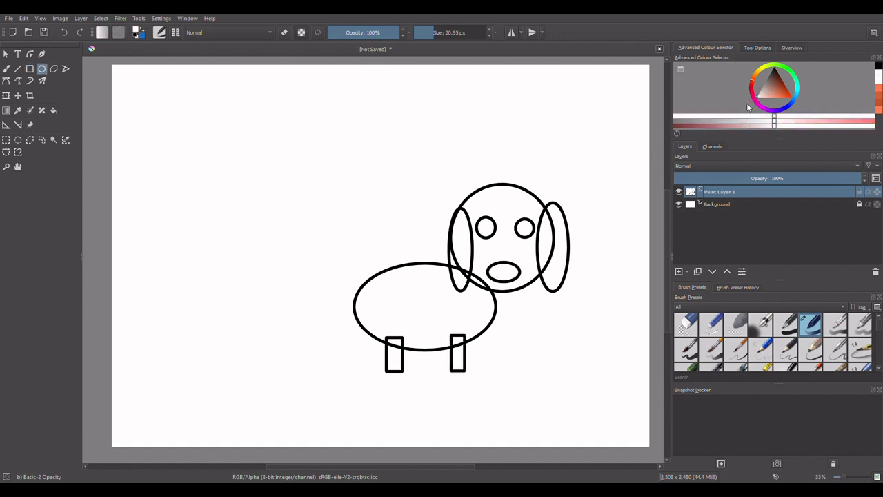
Step: With the white freehand brush, paint out the outline across both leg tops
{"action": "scroll", "coordinate": [418, 330], "scroll_direction": "up", "scroll_amount": 1}
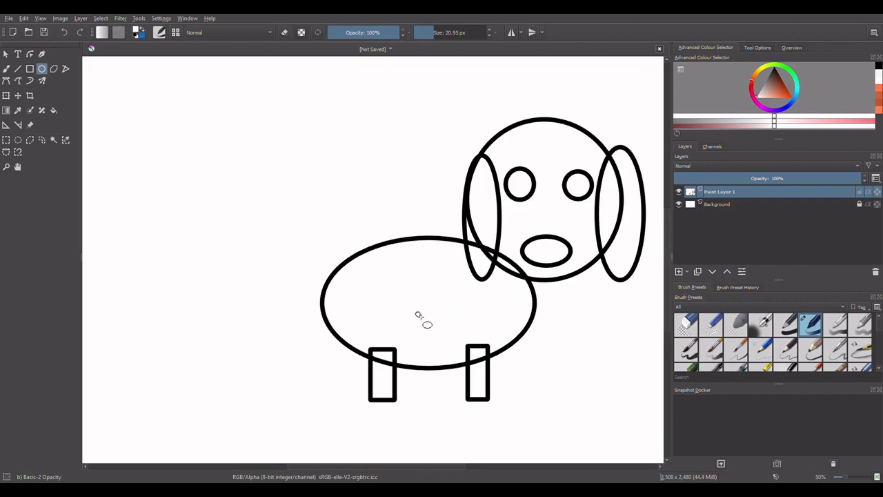
{"action": "key", "text": "b"}
{"action": "left_click_drag", "start_coordinate": [378, 350], "coordinate": [396, 353]}
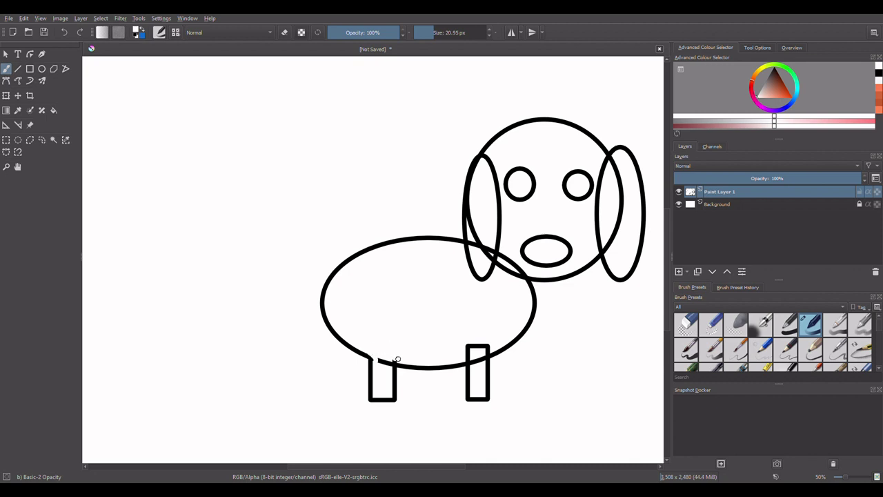
{"action": "mouse_move", "coordinate": [396, 360]}
{"action": "left_mouse_down"}
{"action": "mouse_move", "coordinate": [379, 371]}
{"action": "mouse_move", "coordinate": [377, 353]}
{"action": "left_mouse_up"}
{"action": "mouse_move", "coordinate": [467, 345]}
{"action": "left_mouse_down"}
{"action": "mouse_move", "coordinate": [484, 340]}
{"action": "mouse_move", "coordinate": [469, 348]}
{"action": "left_mouse_up"}
{"action": "left_click_drag", "start_coordinate": [467, 359], "coordinate": [464, 354]}
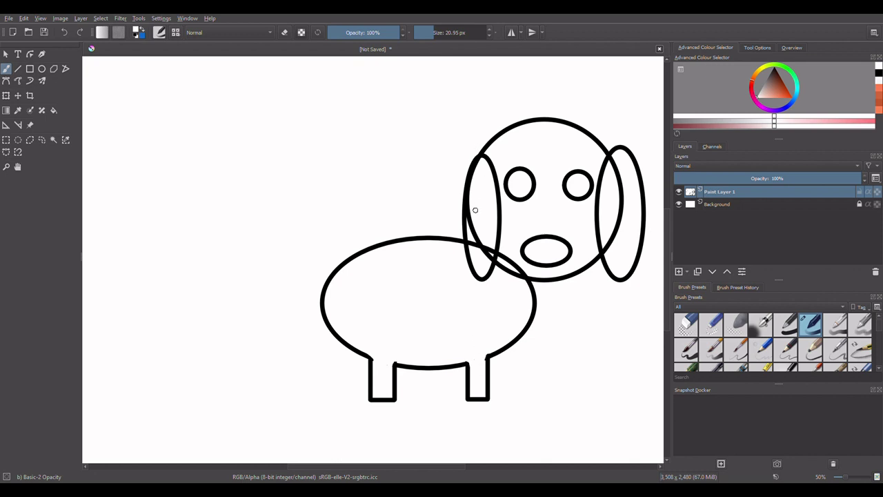
Step: Erase the head outline where it crosses the left and right ears
{"action": "mouse_move", "coordinate": [475, 210]}
{"action": "left_mouse_down"}
{"action": "mouse_move", "coordinate": [472, 232]}
{"action": "mouse_move", "coordinate": [476, 178]}
{"action": "left_mouse_up"}
{"action": "left_click_drag", "start_coordinate": [474, 233], "coordinate": [490, 254]}
{"action": "left_click_drag", "start_coordinate": [616, 160], "coordinate": [610, 241]}
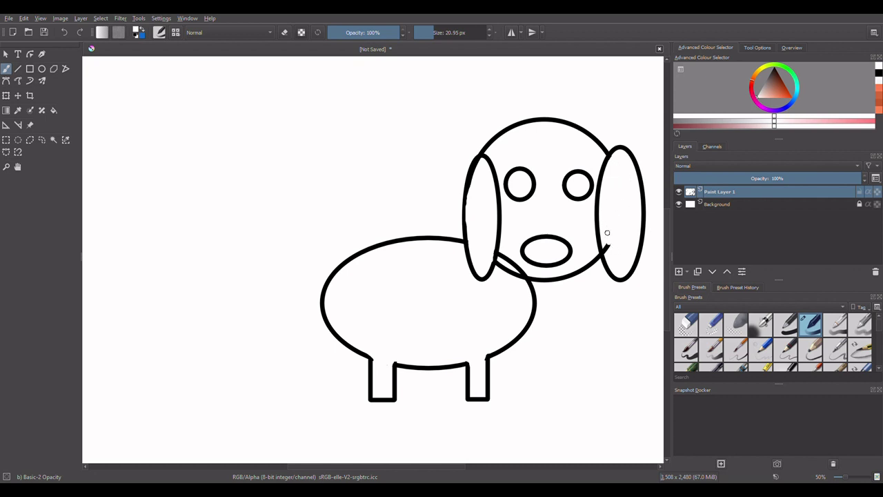
{"action": "left_click_drag", "start_coordinate": [608, 238], "coordinate": [607, 256]}
Step: Paint black pupils in both eyes
{"action": "key", "text": "x"}
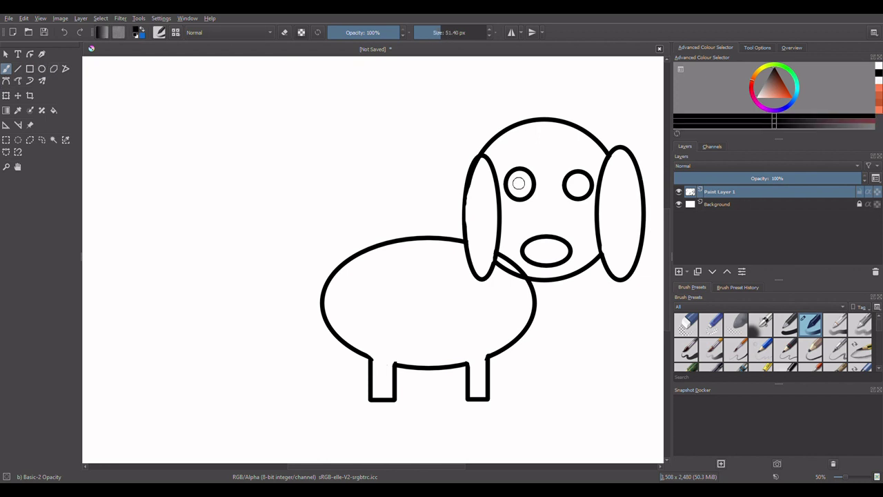
{"action": "left_click", "coordinate": [519, 184]}
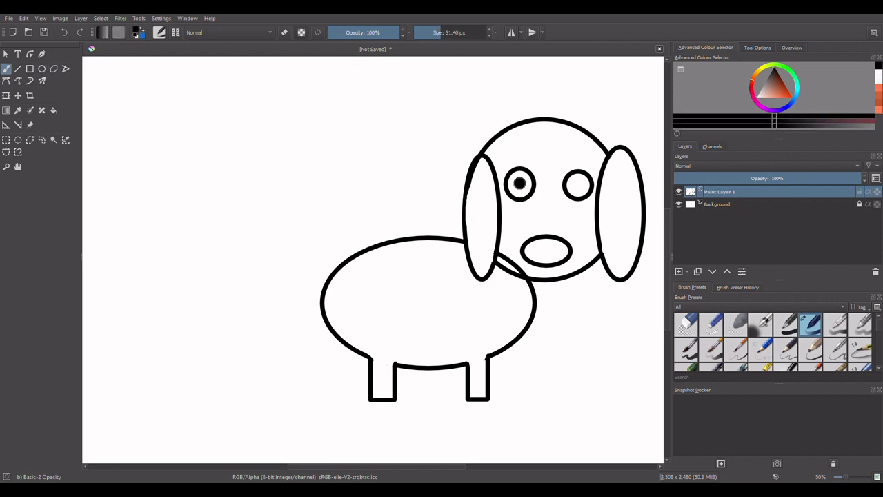
{"action": "left_click", "coordinate": [578, 183]}
Step: Add near-white highlight dots to both pupils with a smaller brush, then a black mark inside the nose
{"action": "left_click", "coordinate": [435, 34]}
{"action": "left_click", "coordinate": [767, 100]}
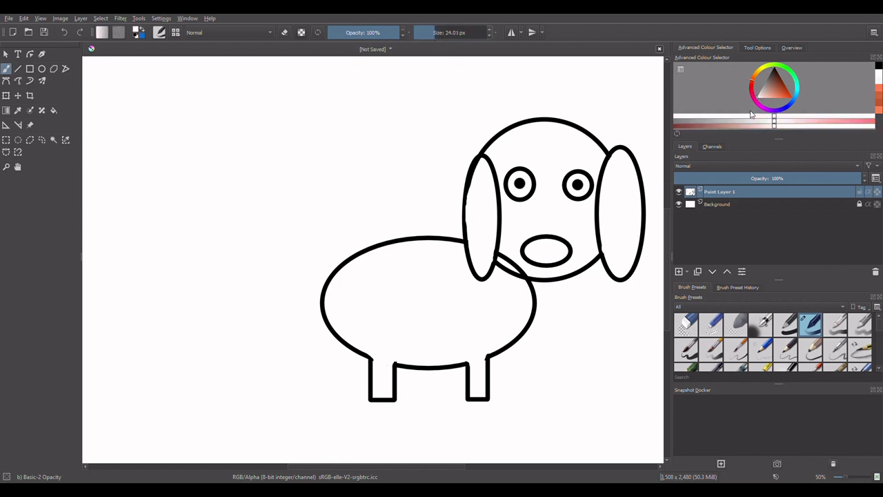
{"action": "left_click", "coordinate": [516, 184]}
{"action": "left_click", "coordinate": [573, 186]}
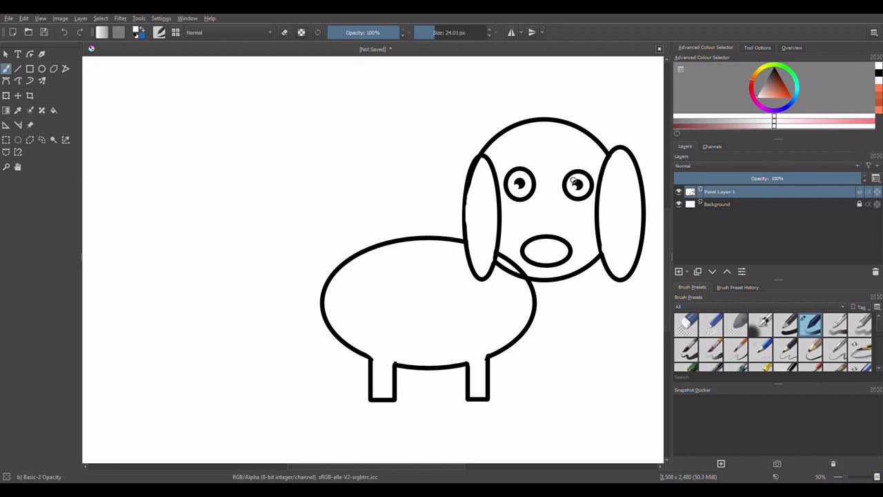
{"action": "left_click", "coordinate": [774, 71]}
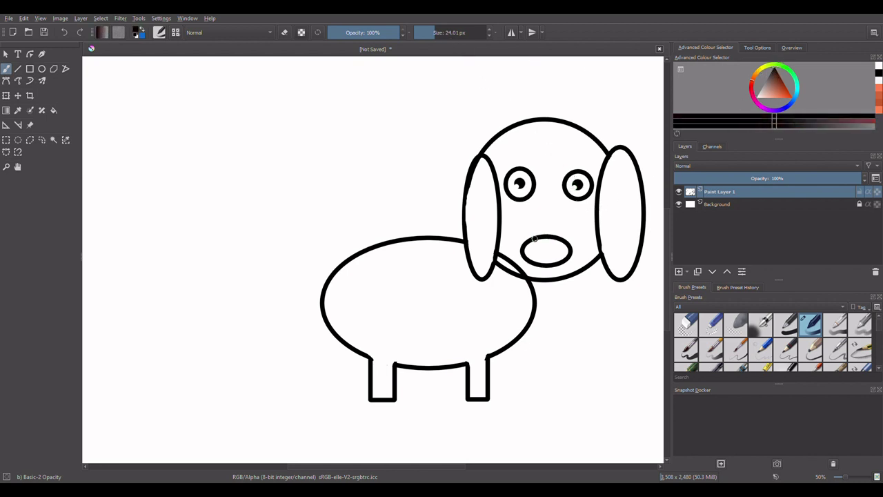
{"action": "mouse_move", "coordinate": [531, 241]}
{"action": "left_mouse_down"}
{"action": "mouse_move", "coordinate": [546, 248]}
{"action": "mouse_move", "coordinate": [552, 241]}
{"action": "mouse_move", "coordinate": [544, 241]}
{"action": "mouse_move", "coordinate": [541, 260]}
{"action": "mouse_move", "coordinate": [556, 262]}
{"action": "mouse_move", "coordinate": [546, 261]}
{"action": "mouse_move", "coordinate": [552, 274]}
{"action": "mouse_move", "coordinate": [536, 275]}
{"action": "mouse_move", "coordinate": [535, 294]}
{"action": "mouse_move", "coordinate": [552, 298]}
{"action": "mouse_move", "coordinate": [562, 259]}
{"action": "mouse_move", "coordinate": [547, 280]}
{"action": "left_mouse_up"}
Step: Undo the stray nose line, draw a tongue, and paint out the neck line in white
{"action": "key", "text": "ctrl+z"}
{"action": "key", "text": "bracketleft"}
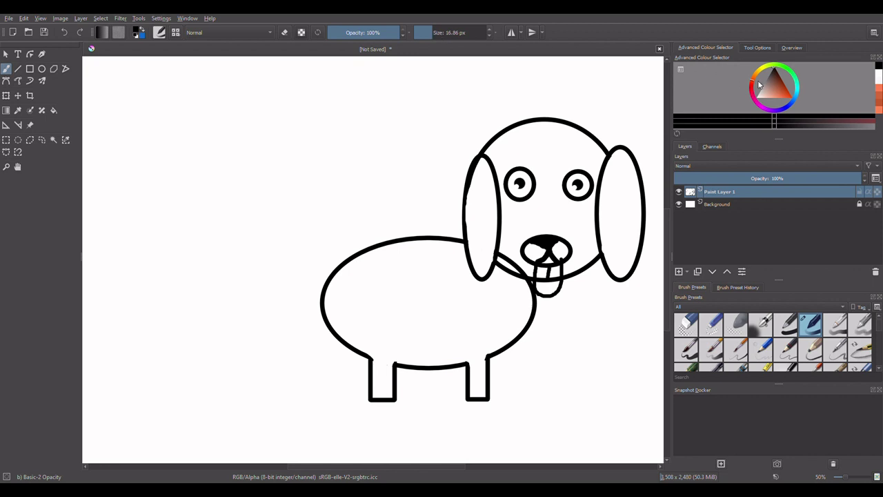
{"action": "left_click_drag", "start_coordinate": [758, 97], "coordinate": [750, 111]}
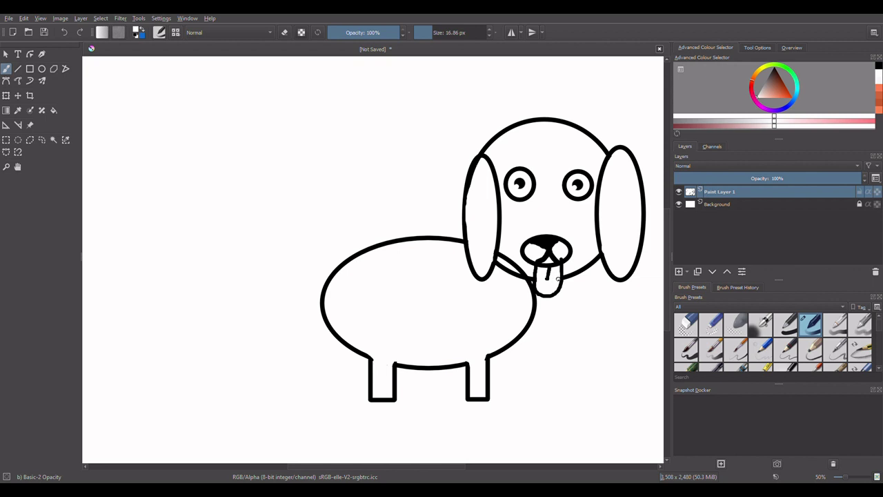
{"action": "left_click_drag", "start_coordinate": [558, 279], "coordinate": [554, 284]}
{"action": "left_click_drag", "start_coordinate": [499, 252], "coordinate": [522, 272]}
{"action": "left_click", "coordinate": [770, 74]}
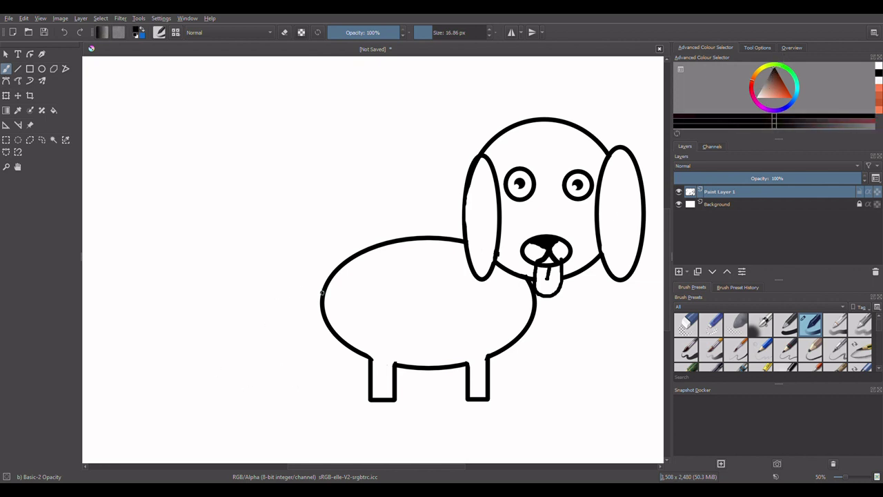
Step: Draw a curved tail from the body's left edge and switch the paint colour to green
{"action": "left_click_drag", "start_coordinate": [321, 293], "coordinate": [260, 296]}
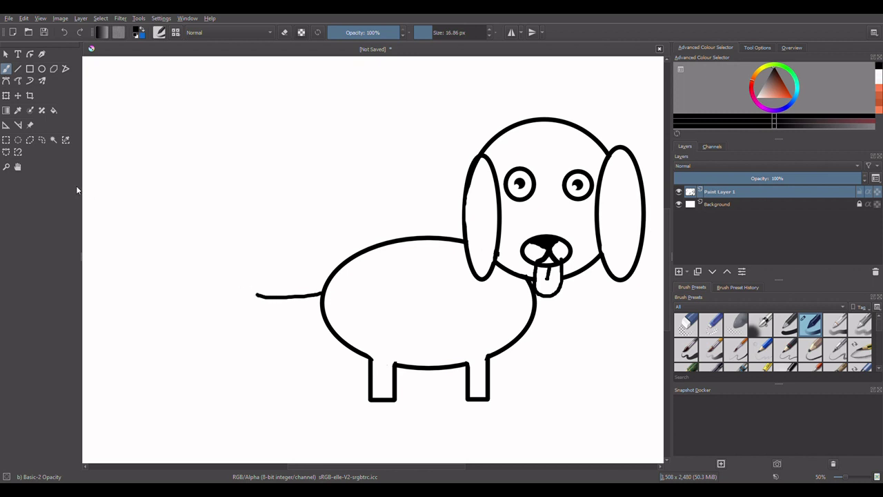
{"action": "key", "text": "ctrl+z"}
{"action": "mouse_move", "coordinate": [321, 308]}
{"action": "left_mouse_down"}
{"action": "mouse_move", "coordinate": [255, 299]}
{"action": "mouse_move", "coordinate": [248, 287]}
{"action": "mouse_move", "coordinate": [331, 338]}
{"action": "left_mouse_up"}
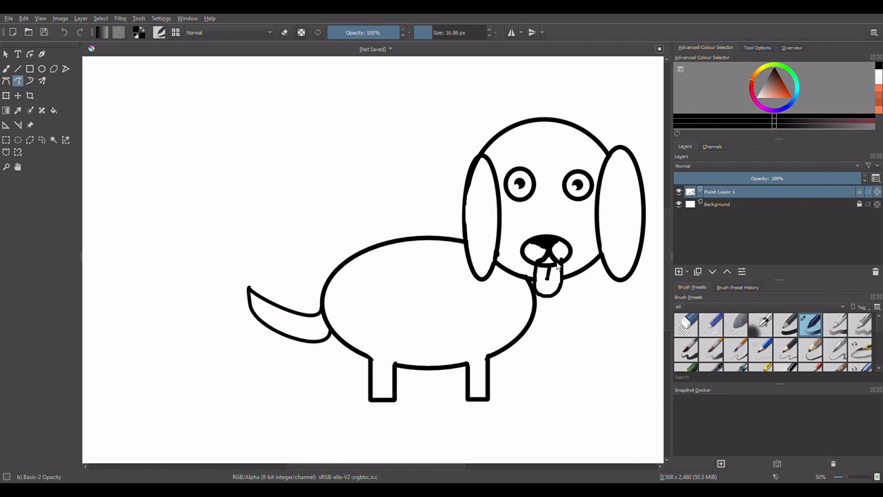
{"action": "left_click_drag", "start_coordinate": [453, 176], "coordinate": [413, 231]}
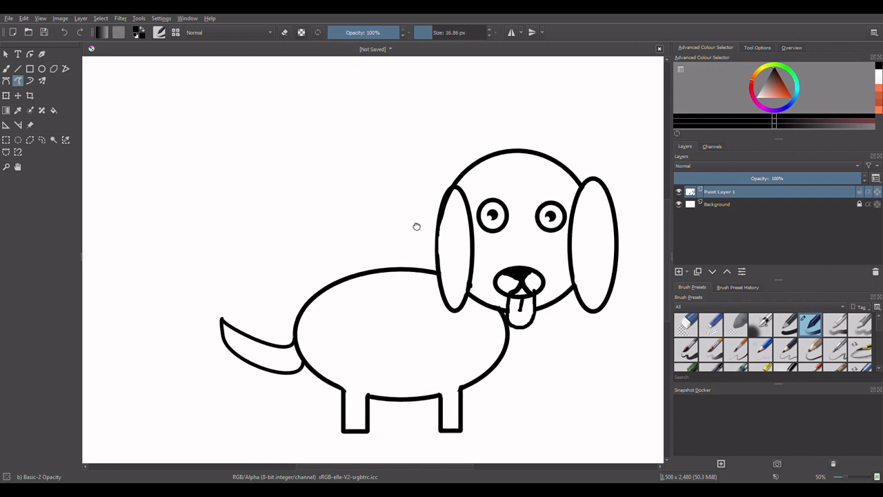
{"action": "left_click", "coordinate": [791, 72]}
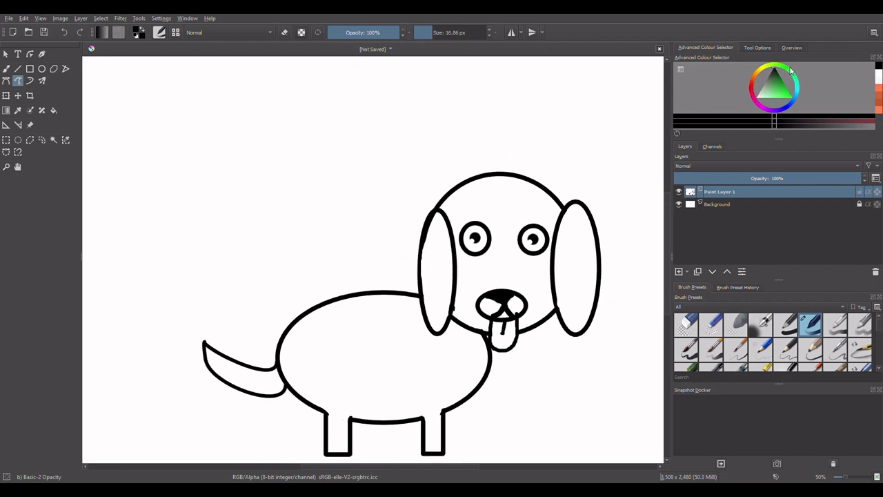
{"action": "left_click", "coordinate": [783, 81]}
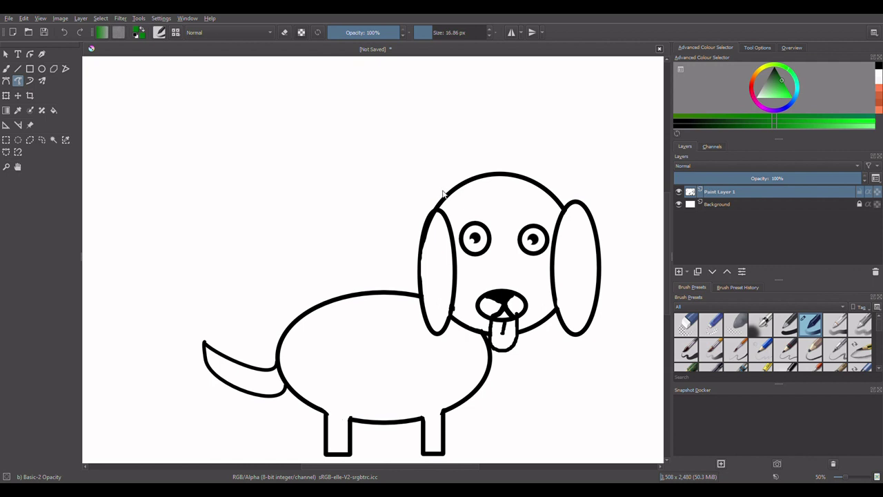
Step: Paint a green brim band across the top of the head, then choose a darker green
{"action": "left_click_drag", "start_coordinate": [441, 207], "coordinate": [550, 188]}
{"action": "key", "text": "ctrl+z"}
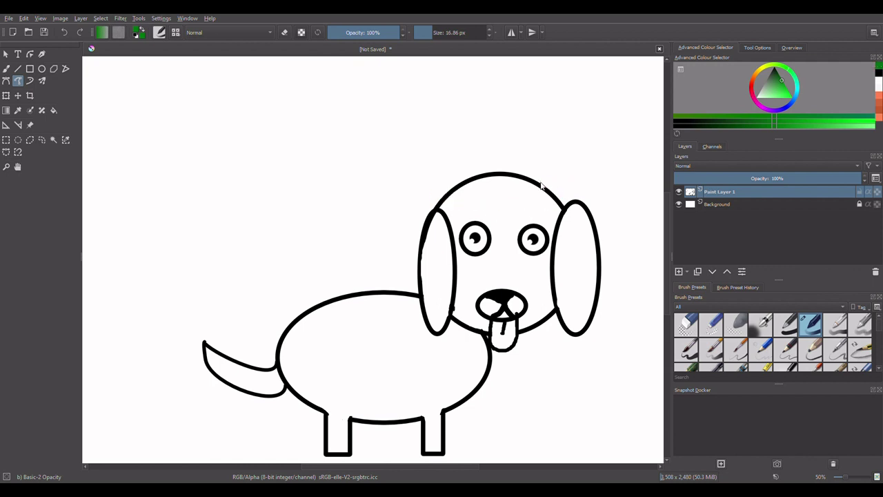
{"action": "left_click_drag", "start_coordinate": [450, 186], "coordinate": [540, 181]}
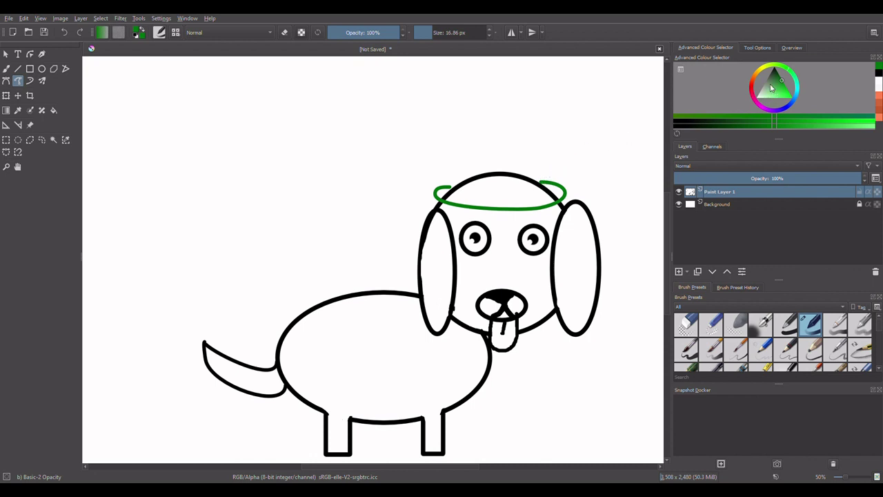
{"action": "left_click_drag", "start_coordinate": [439, 32], "coordinate": [448, 35]}
{"action": "mouse_move", "coordinate": [450, 185]}
{"action": "left_mouse_down"}
{"action": "mouse_move", "coordinate": [441, 187]}
{"action": "mouse_move", "coordinate": [547, 188]}
{"action": "left_mouse_up"}
{"action": "key", "text": "ctrl+z"}
{"action": "key", "text": "ctrl+z"}
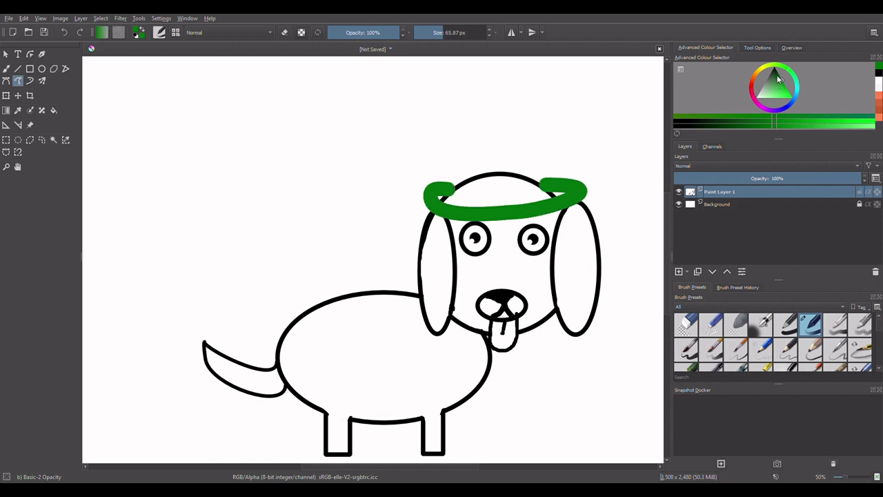
{"action": "left_click_drag", "start_coordinate": [777, 76], "coordinate": [782, 74]}
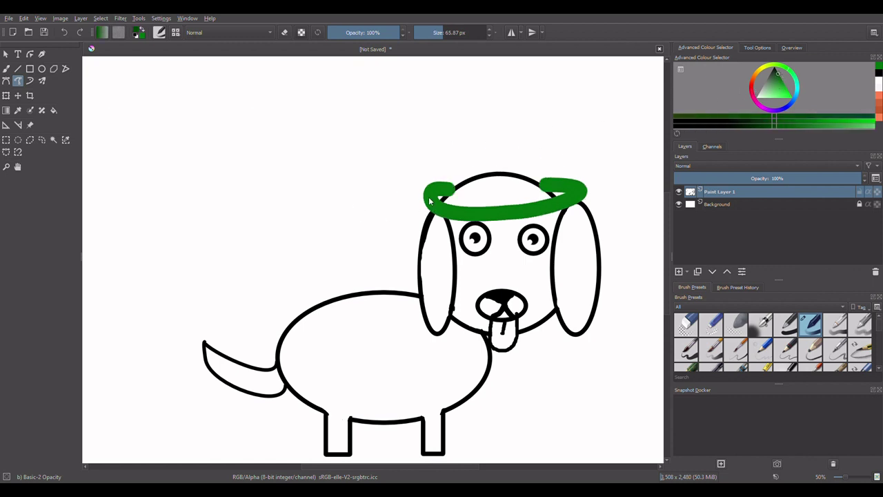
Step: Paint short dark-green leaf strokes along the halo with a smaller brush, then pick red
{"action": "left_click_drag", "start_coordinate": [443, 42], "coordinate": [438, 38]}
{"action": "left_click_drag", "start_coordinate": [431, 200], "coordinate": [418, 203]}
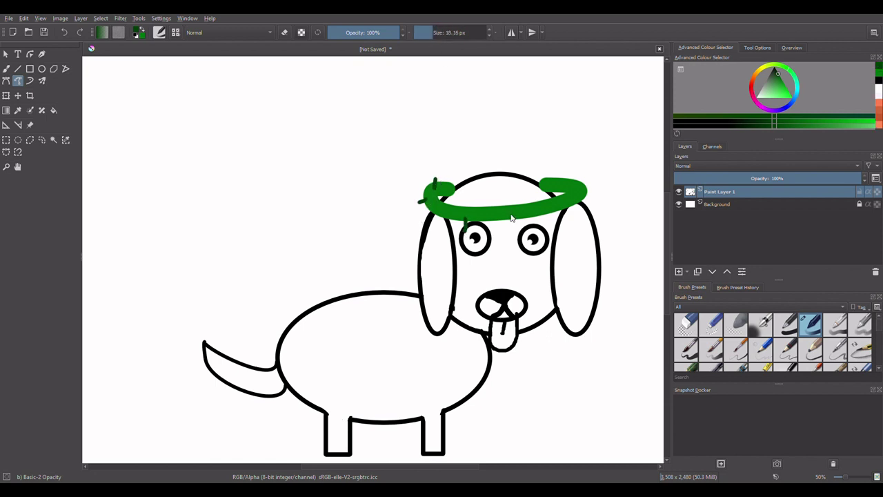
{"action": "key", "text": "ctrl+z"}
{"action": "key", "text": "ctrl+z"}
{"action": "left_click_drag", "start_coordinate": [447, 37], "coordinate": [443, 37]}
{"action": "mouse_move", "coordinate": [430, 199]}
{"action": "left_mouse_down"}
{"action": "mouse_move", "coordinate": [417, 202]}
{"action": "mouse_move", "coordinate": [439, 168]}
{"action": "left_mouse_up"}
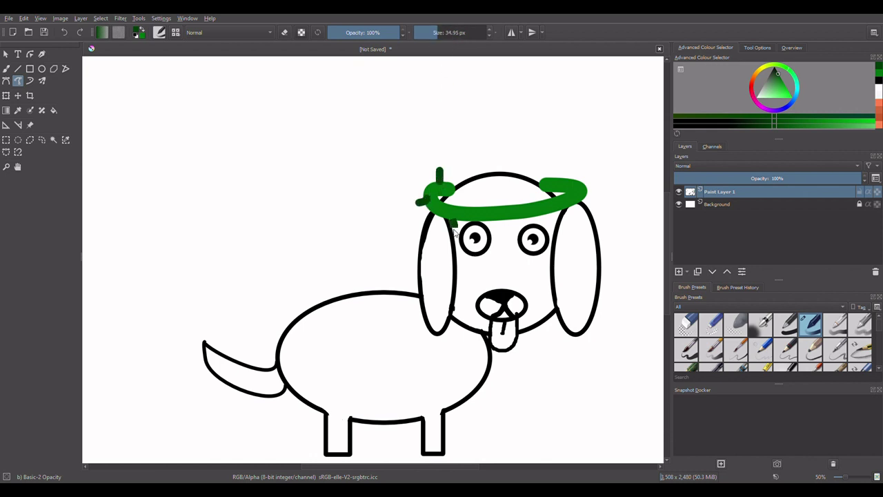
{"action": "left_click_drag", "start_coordinate": [497, 210], "coordinate": [518, 200]}
{"action": "mouse_move", "coordinate": [535, 207]}
{"action": "left_mouse_down"}
{"action": "mouse_move", "coordinate": [553, 216]}
{"action": "mouse_move", "coordinate": [548, 192]}
{"action": "left_mouse_up"}
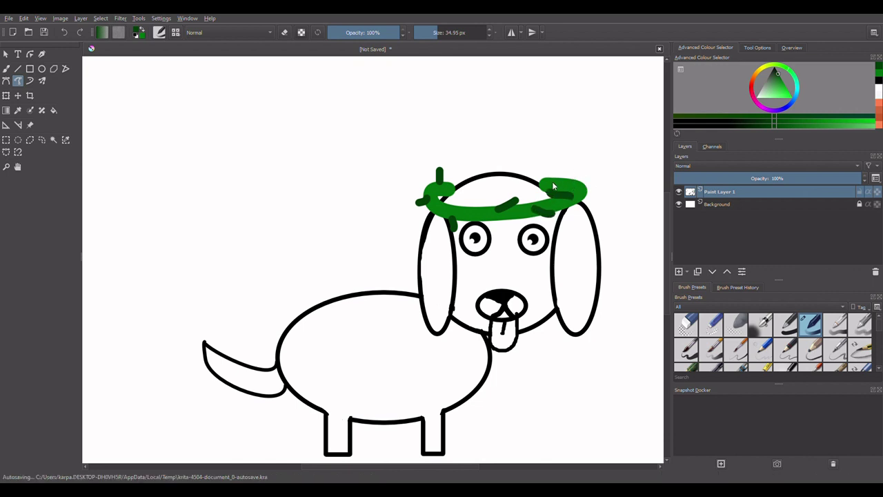
{"action": "left_click_drag", "start_coordinate": [573, 188], "coordinate": [578, 169]}
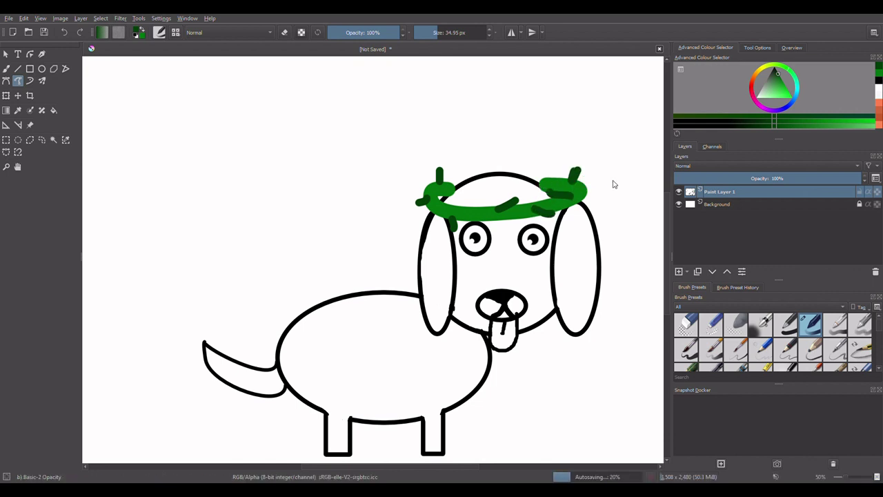
{"action": "left_click", "coordinate": [753, 86]}
Step: Dot bright red berries on the wreath and start painting a dark-red hat above it
{"action": "left_click", "coordinate": [786, 95]}
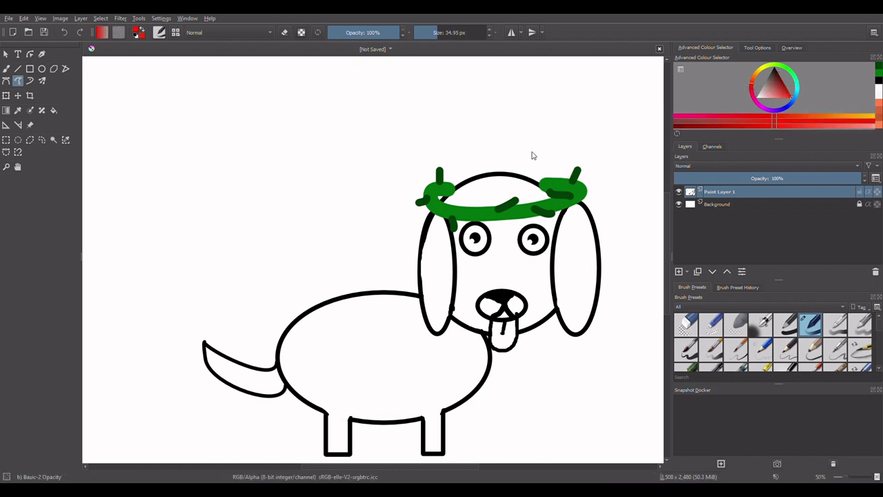
{"action": "left_click", "coordinate": [436, 204]}
{"action": "left_click", "coordinate": [423, 185]}
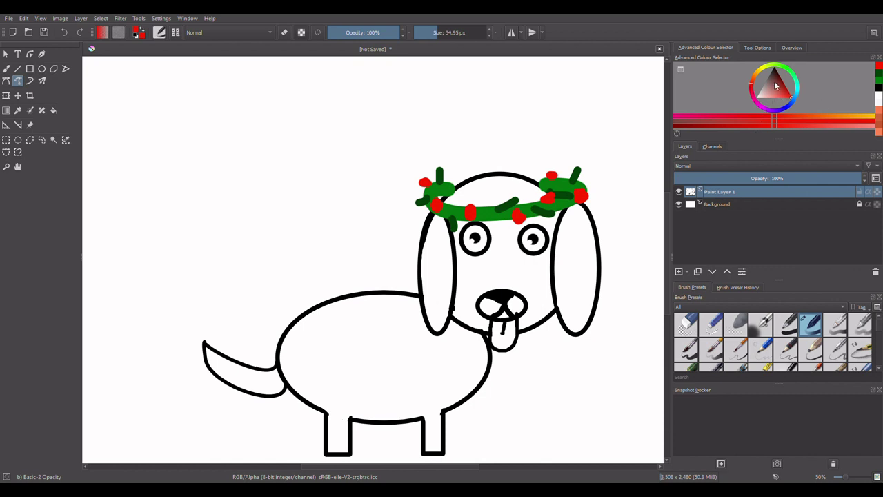
{"action": "mouse_move", "coordinate": [775, 84]}
{"action": "left_mouse_down"}
{"action": "mouse_move", "coordinate": [803, 78]}
{"action": "mouse_move", "coordinate": [812, 88]}
{"action": "left_mouse_up"}
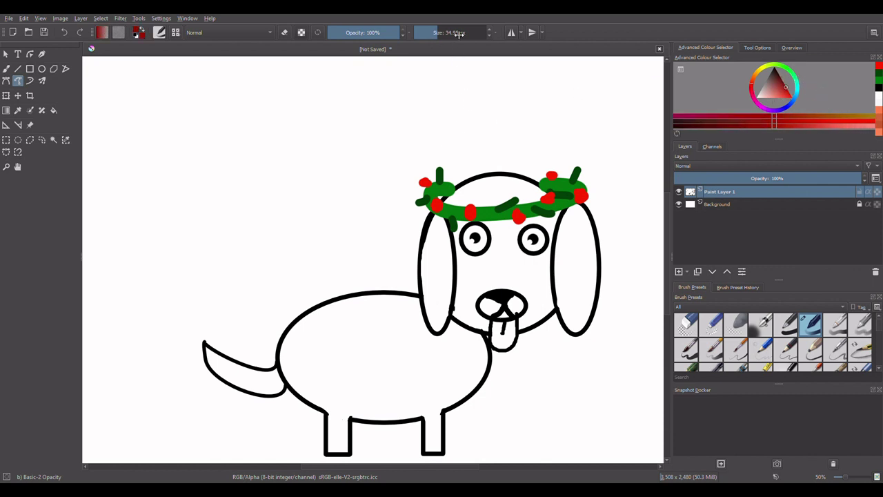
{"action": "left_click_drag", "start_coordinate": [459, 34], "coordinate": [466, 34]}
{"action": "mouse_move", "coordinate": [386, 254]}
{"action": "left_mouse_down"}
{"action": "mouse_move", "coordinate": [419, 130]}
{"action": "mouse_move", "coordinate": [450, 113]}
{"action": "mouse_move", "coordinate": [492, 250]}
{"action": "mouse_move", "coordinate": [397, 256]}
{"action": "mouse_move", "coordinate": [442, 141]}
{"action": "mouse_move", "coordinate": [421, 207]}
{"action": "mouse_move", "coordinate": [446, 152]}
{"action": "mouse_move", "coordinate": [469, 237]}
{"action": "mouse_move", "coordinate": [437, 246]}
{"action": "mouse_move", "coordinate": [438, 228]}
{"action": "mouse_move", "coordinate": [419, 229]}
{"action": "mouse_move", "coordinate": [410, 244]}
{"action": "left_mouse_up"}
Step: Add a bright red edge and a thin white highlight to the hat, then choose light yellow
{"action": "left_click", "coordinate": [787, 94]}
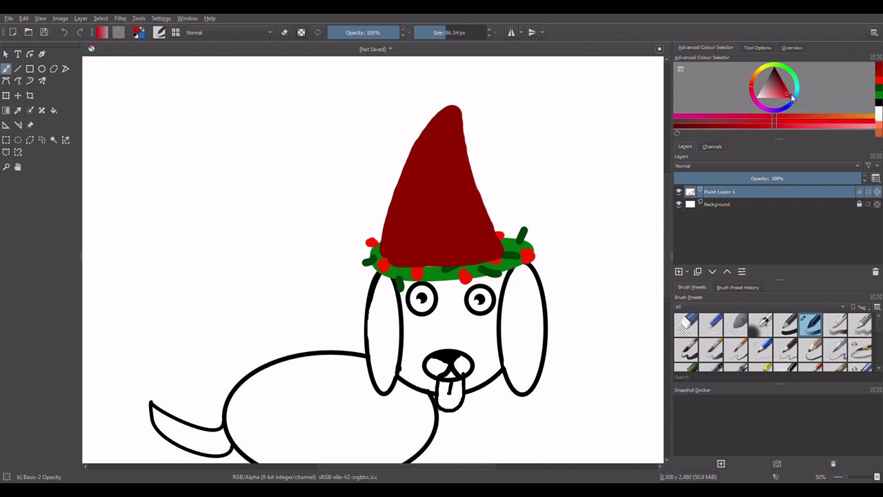
{"action": "left_click_drag", "start_coordinate": [451, 114], "coordinate": [487, 240]}
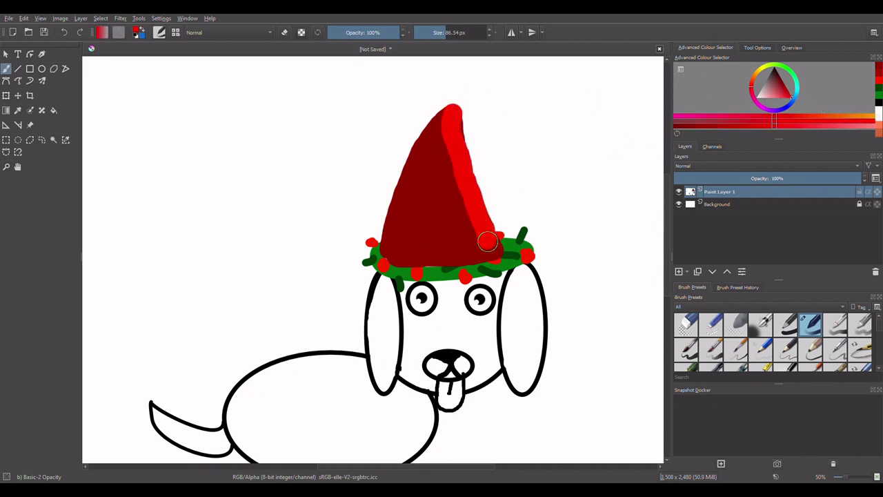
{"action": "left_click", "coordinate": [759, 107]}
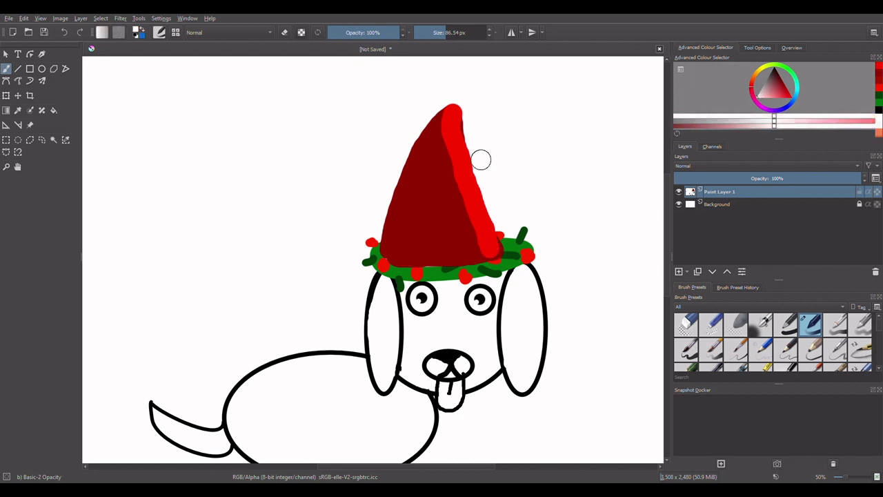
{"action": "left_click", "coordinate": [436, 36]}
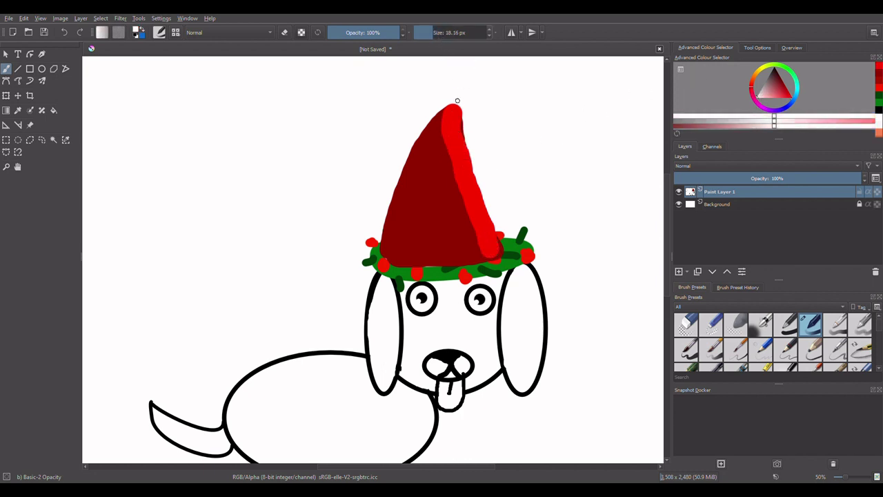
{"action": "left_click_drag", "start_coordinate": [453, 128], "coordinate": [462, 167]}
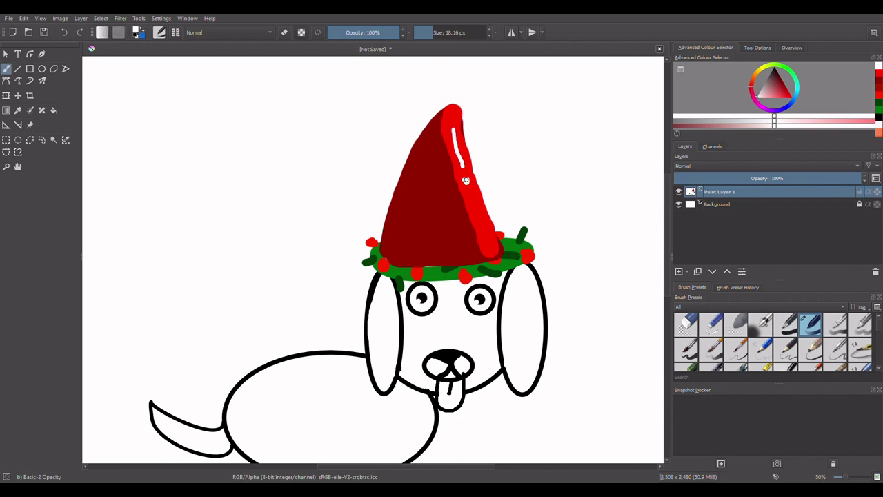
{"action": "left_click", "coordinate": [763, 67]}
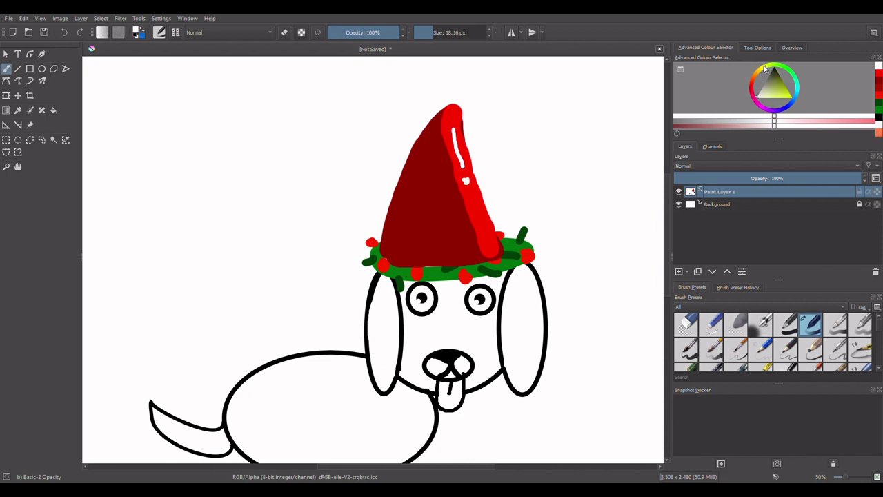
{"action": "left_click", "coordinate": [790, 96]}
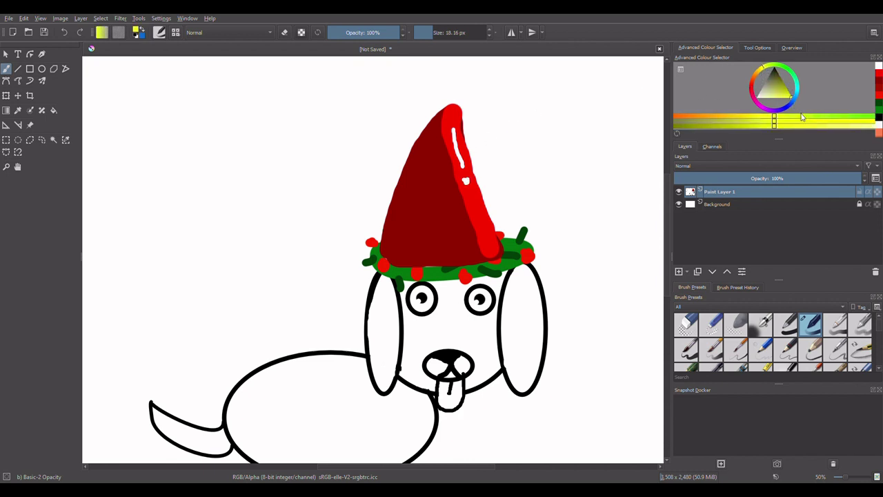
Step: On a new paint layer, paint yellow star strokes and a big yellow pompom on the hat tip
{"action": "left_click", "coordinate": [679, 272]}
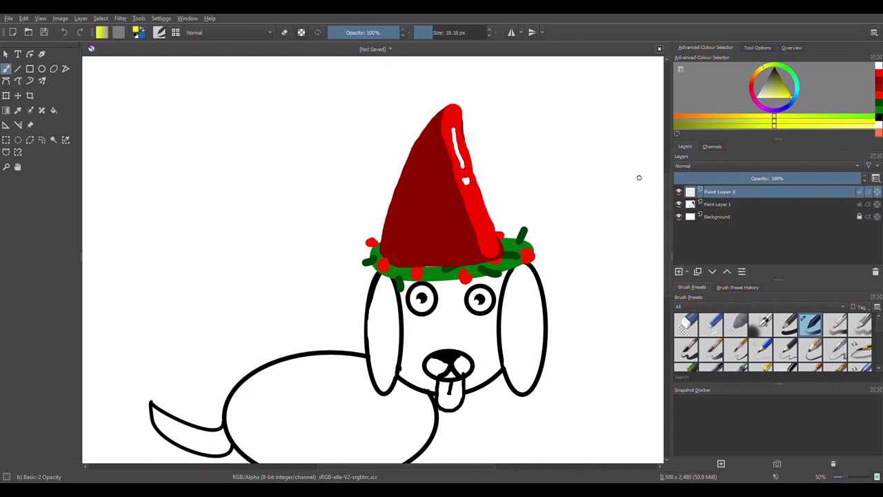
{"action": "left_click_drag", "start_coordinate": [506, 125], "coordinate": [500, 138]}
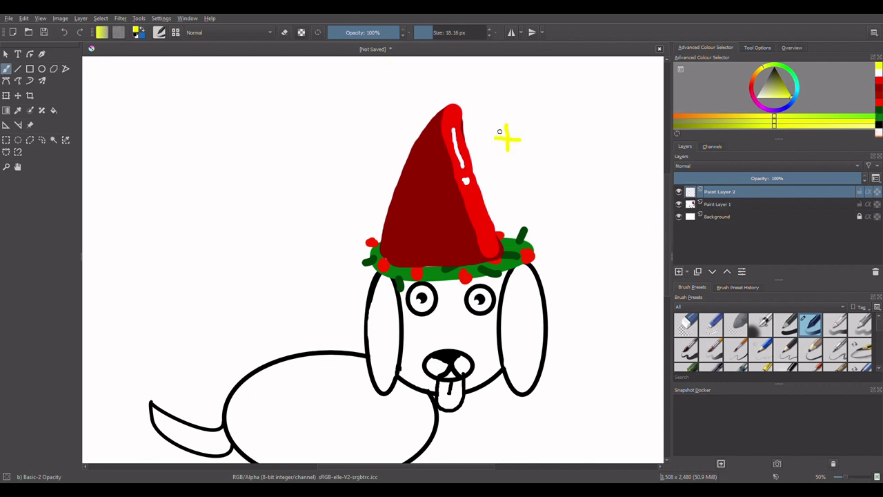
{"action": "left_click_drag", "start_coordinate": [343, 172], "coordinate": [335, 189]}
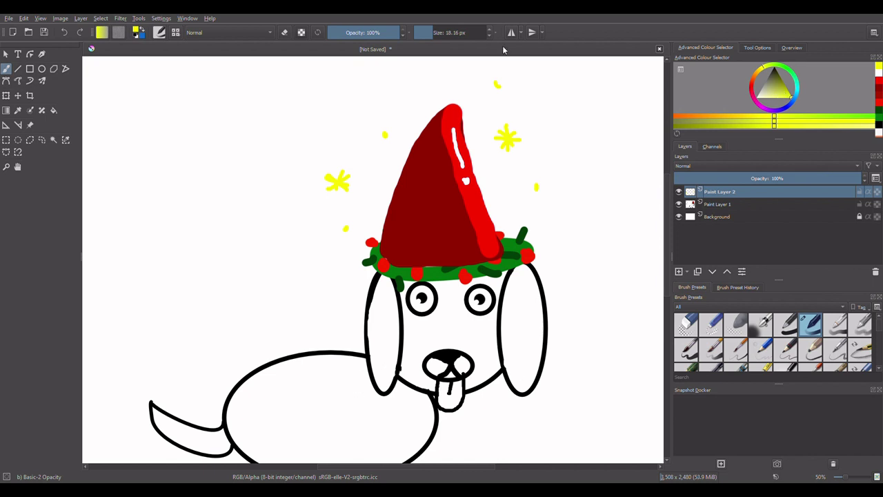
{"action": "left_click_drag", "start_coordinate": [451, 98], "coordinate": [496, 98]}
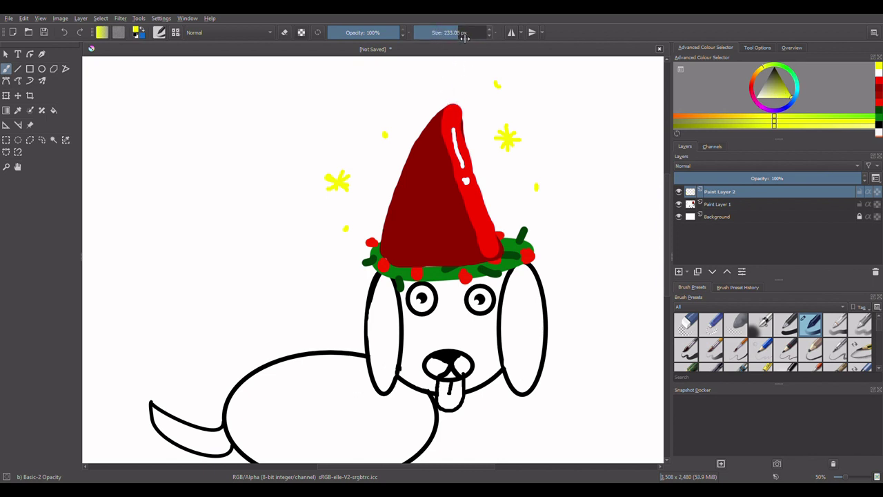
{"action": "left_click", "coordinate": [449, 93]}
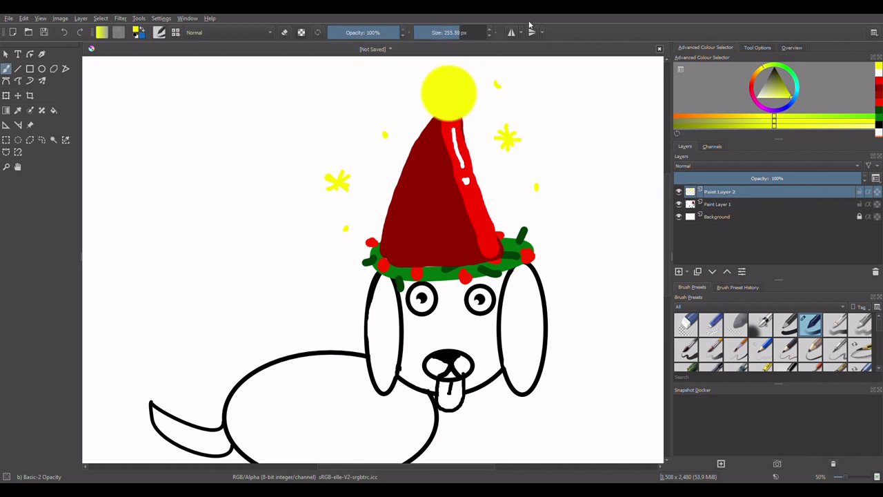
Step: Paint a bright green brim over the wreath with a brush of about 70 px
{"action": "left_click_drag", "start_coordinate": [457, 37], "coordinate": [450, 35]}
{"action": "left_click", "coordinate": [790, 70]}
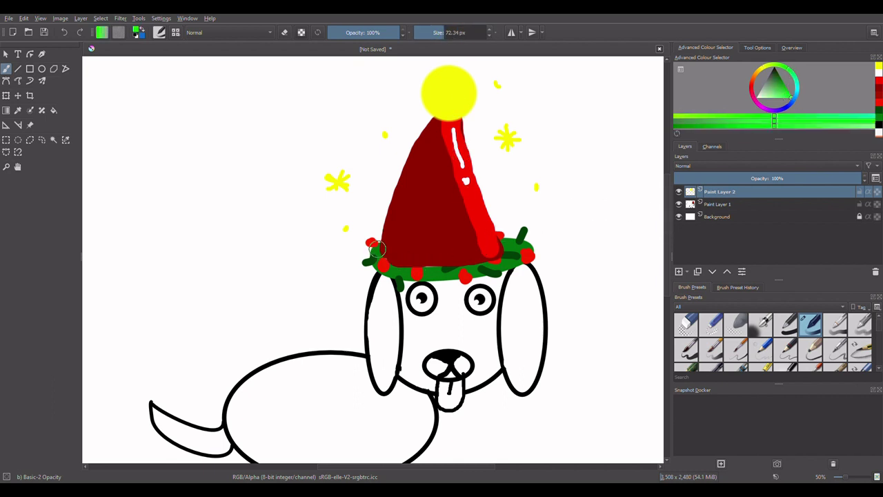
{"action": "mouse_move", "coordinate": [373, 246]}
{"action": "left_mouse_down"}
{"action": "mouse_move", "coordinate": [383, 260]}
{"action": "mouse_move", "coordinate": [455, 272]}
{"action": "mouse_move", "coordinate": [504, 257]}
{"action": "mouse_move", "coordinate": [503, 243]}
{"action": "left_mouse_up"}
{"action": "scroll", "coordinate": [503, 242], "scroll_direction": "down", "scroll_amount": 3}
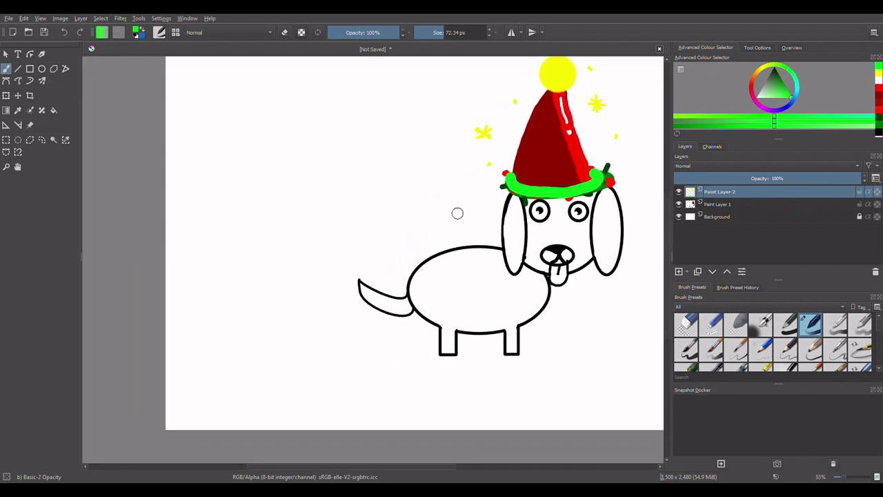
{"action": "scroll", "coordinate": [431, 239], "scroll_direction": "up", "scroll_amount": 3}
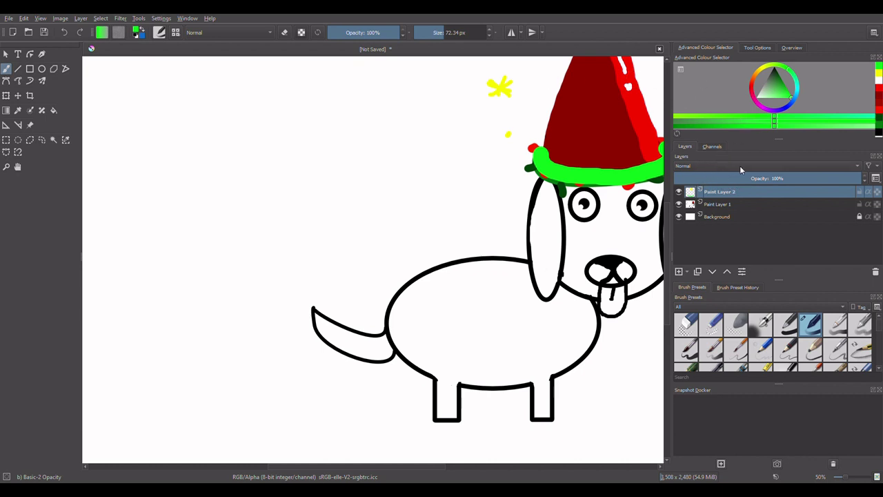
Step: Draw a new raised curved tail in black with a smooth freehand brush of about 13 px
{"action": "left_click", "coordinate": [772, 88]}
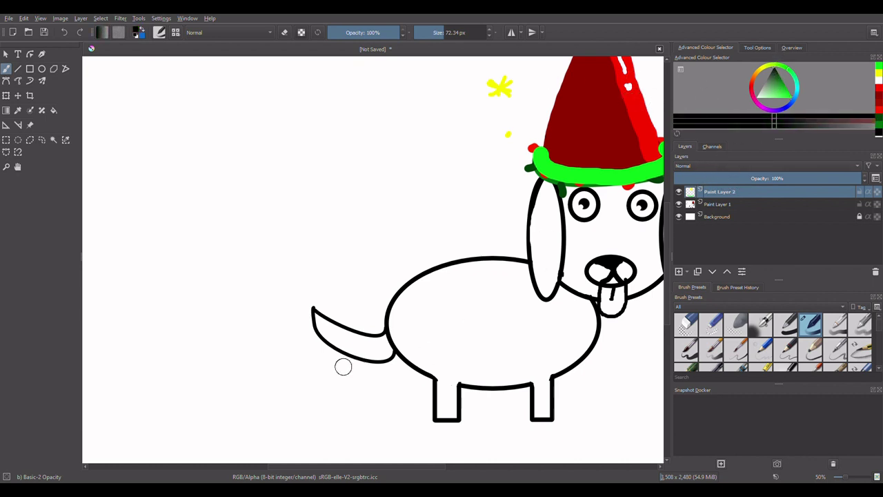
{"action": "left_click", "coordinate": [435, 33]}
{"action": "left_click", "coordinate": [18, 80]}
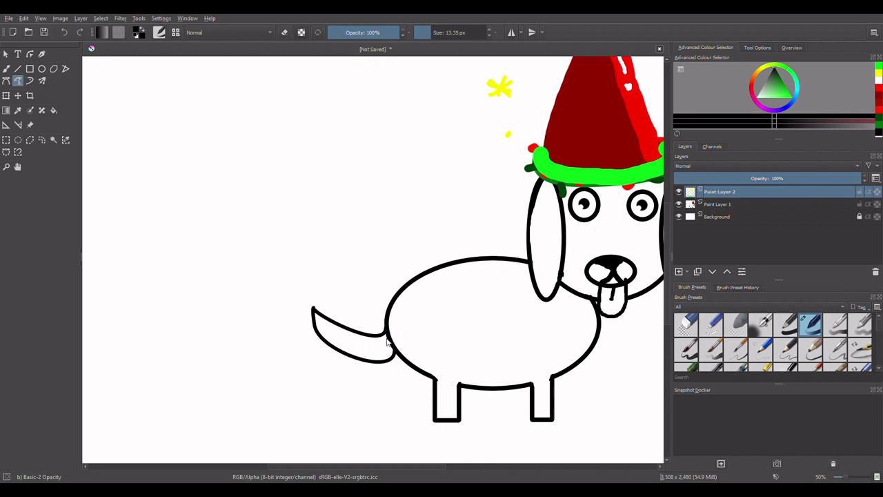
{"action": "left_click_drag", "start_coordinate": [432, 38], "coordinate": [436, 38]}
{"action": "mouse_move", "coordinate": [390, 352]}
{"action": "left_mouse_down"}
{"action": "mouse_move", "coordinate": [325, 269]}
{"action": "mouse_move", "coordinate": [388, 325]}
{"action": "left_mouse_up"}
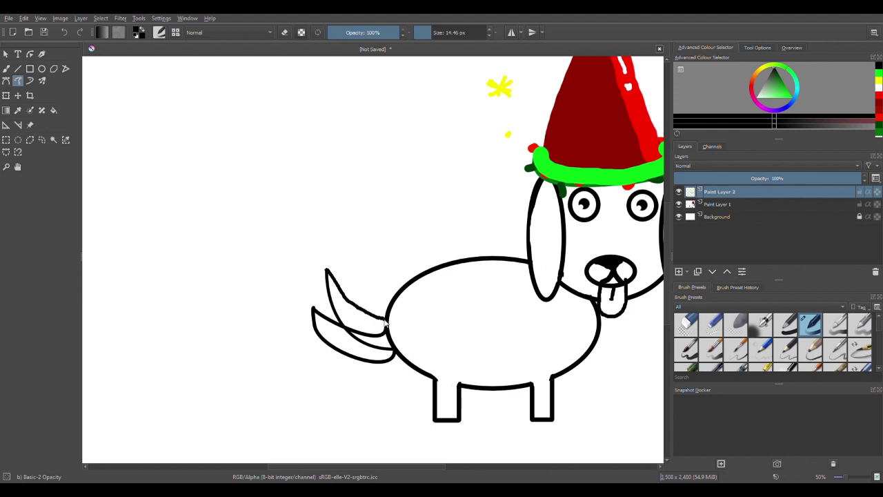
Step: Paint out the old tail's outline and lower line in white with a 57 px brush
{"action": "left_click", "coordinate": [767, 100]}
{"action": "mouse_move", "coordinate": [312, 308]}
{"action": "left_mouse_down"}
{"action": "mouse_move", "coordinate": [313, 337]}
{"action": "mouse_move", "coordinate": [310, 310]}
{"action": "left_mouse_up"}
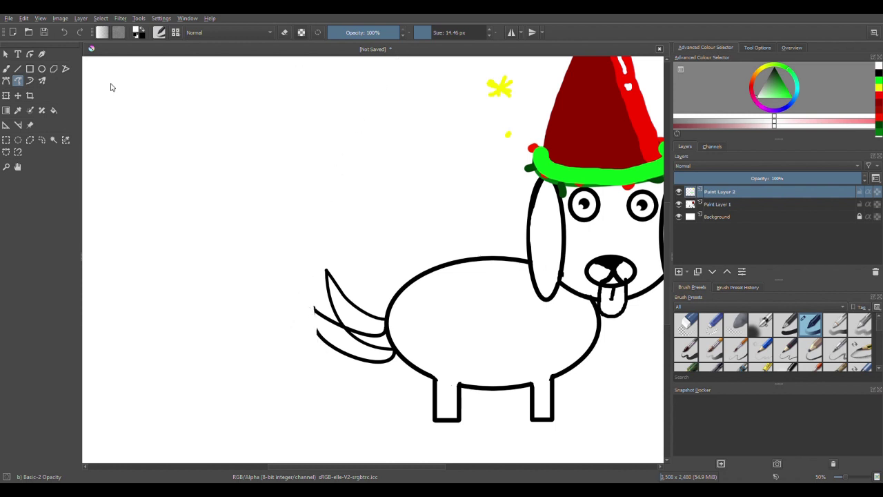
{"action": "left_click", "coordinate": [7, 69]}
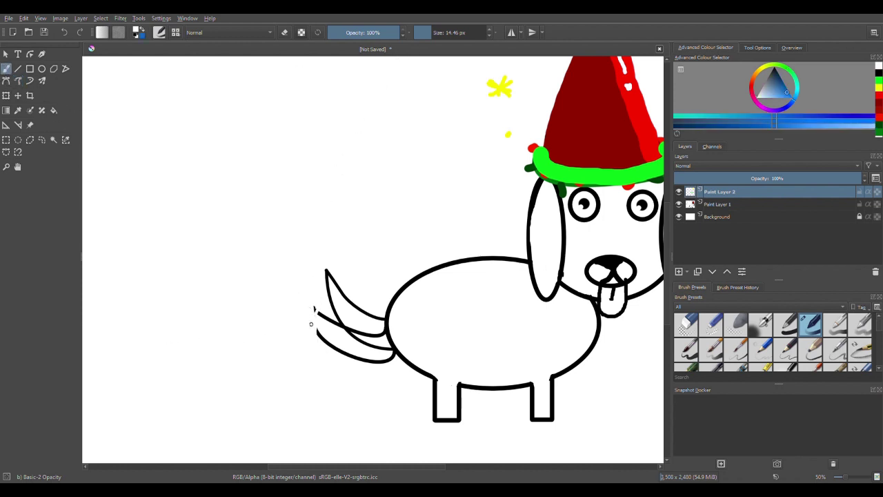
{"action": "left_click", "coordinate": [453, 33]}
{"action": "mouse_move", "coordinate": [321, 337]}
{"action": "left_mouse_down"}
{"action": "mouse_move", "coordinate": [337, 356]}
{"action": "mouse_move", "coordinate": [391, 360]}
{"action": "left_mouse_up"}
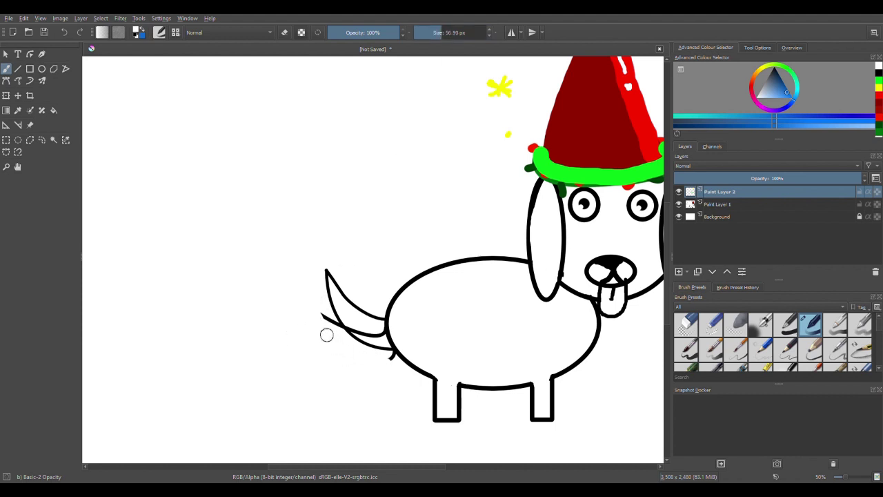
{"action": "mouse_move", "coordinate": [326, 335]}
{"action": "left_mouse_down"}
{"action": "mouse_move", "coordinate": [327, 325]}
{"action": "mouse_move", "coordinate": [380, 359]}
{"action": "left_mouse_up"}
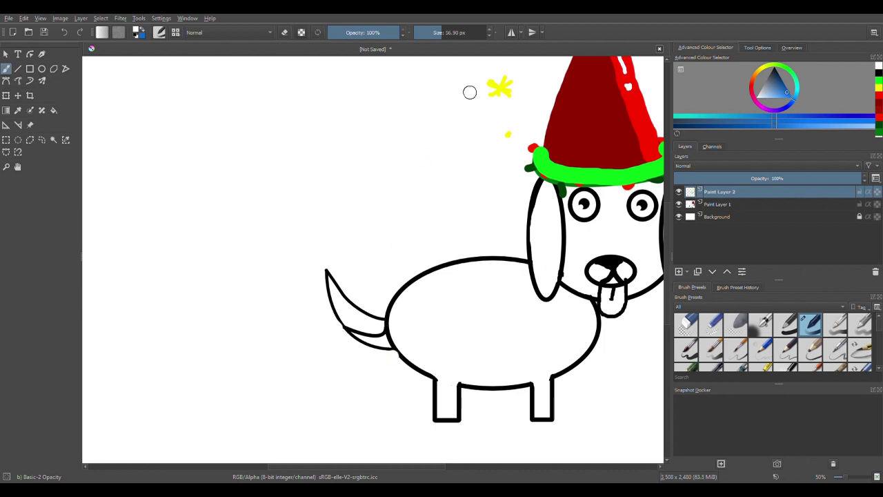
Step: Whiten the old tail's inner line, then recentre and zoom out to show the whole dog
{"action": "left_click_drag", "start_coordinate": [395, 350], "coordinate": [389, 358]}
{"action": "key", "text": "ctrl+z"}
{"action": "left_click_drag", "start_coordinate": [351, 322], "coordinate": [378, 331]}
{"action": "left_click_drag", "start_coordinate": [414, 266], "coordinate": [329, 261]}
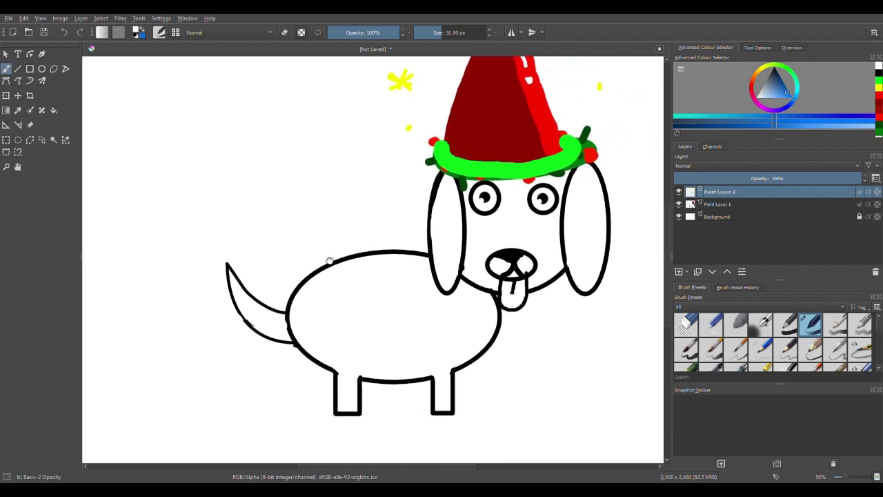
{"action": "scroll", "coordinate": [329, 261], "scroll_direction": "down", "scroll_amount": 1}
{"action": "scroll", "coordinate": [336, 259], "scroll_direction": "down", "scroll_amount": 1}
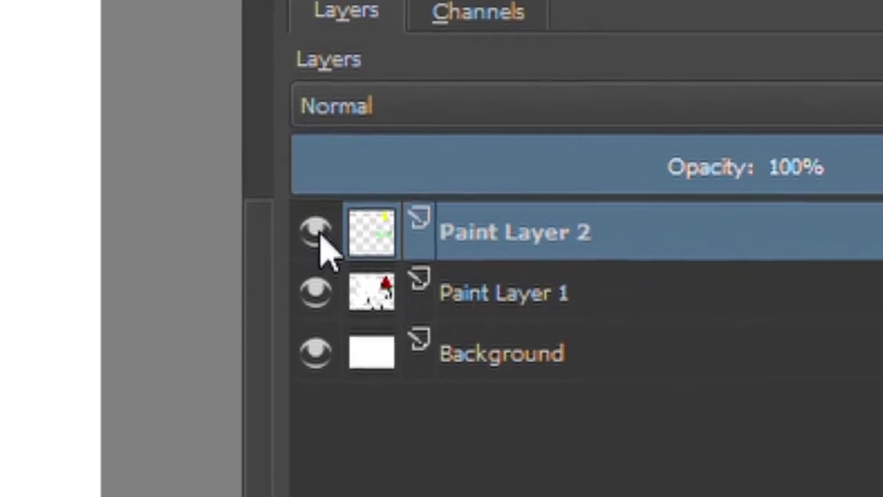
{"action": "left_click", "coordinate": [351, 219]}
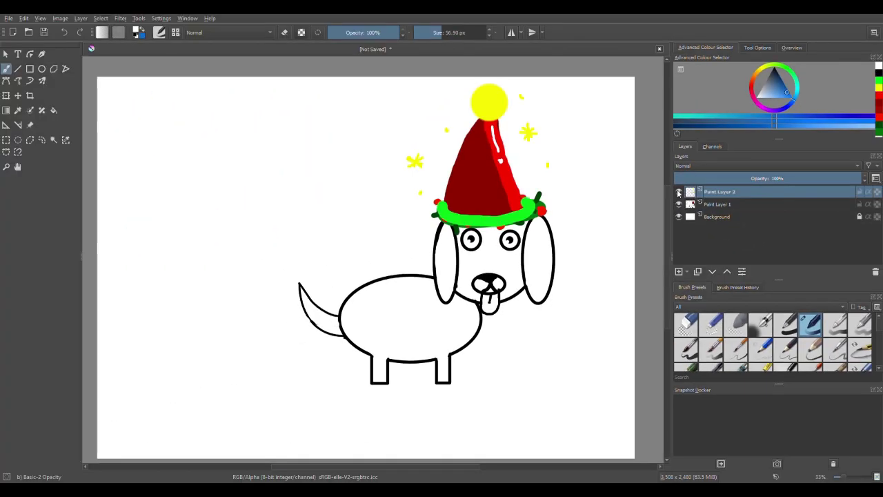
{"action": "left_click", "coordinate": [678, 193]}
{"action": "left_click", "coordinate": [678, 193]}
{"action": "left_click", "coordinate": [678, 193]}
{"action": "left_click", "coordinate": [678, 193]}
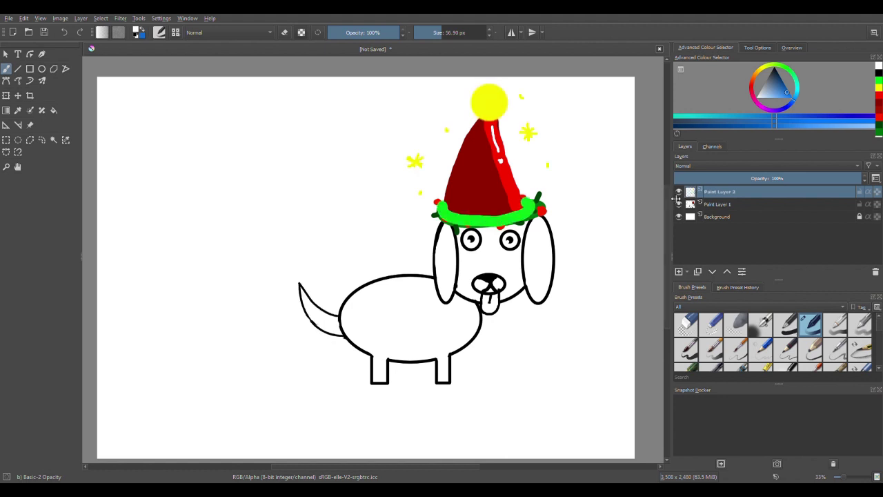
{"action": "left_click", "coordinate": [679, 194]}
{"action": "left_click", "coordinate": [678, 194]}
{"action": "left_click", "coordinate": [679, 193]}
{"action": "left_click", "coordinate": [680, 193]}
{"action": "left_click", "coordinate": [680, 194]}
{"action": "left_click", "coordinate": [680, 193]}
{"action": "left_click", "coordinate": [680, 193]}
{"action": "left_click", "coordinate": [680, 193]}
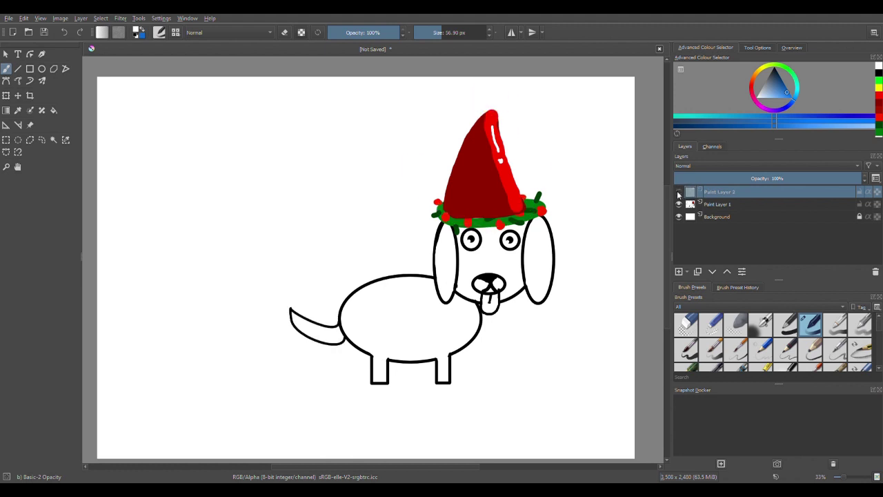
{"action": "left_click", "coordinate": [679, 194]}
{"action": "left_click", "coordinate": [678, 195]}
{"action": "left_click", "coordinate": [678, 195]}
{"action": "left_click", "coordinate": [678, 195]}
{"action": "left_click", "coordinate": [678, 194]}
{"action": "left_click", "coordinate": [678, 195]}
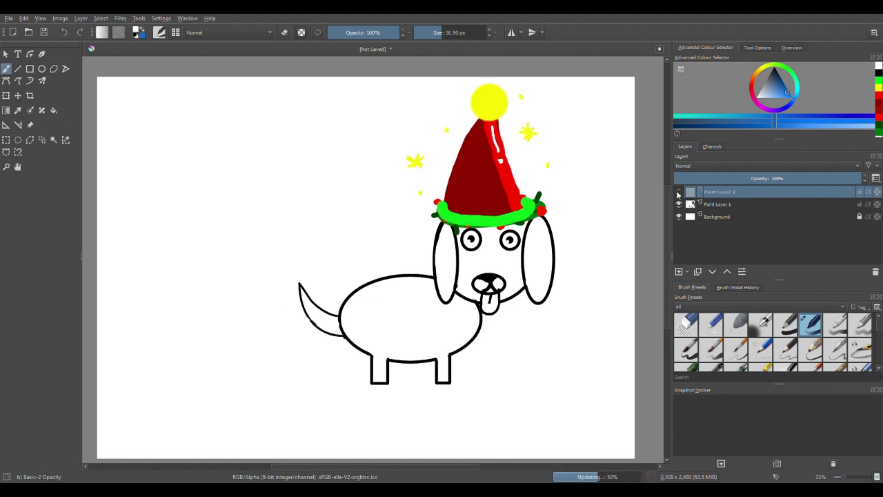
{"action": "left_click", "coordinate": [678, 195]}
{"action": "left_click", "coordinate": [678, 195]}
{"action": "left_click", "coordinate": [678, 195]}
{"action": "left_click", "coordinate": [678, 194]}
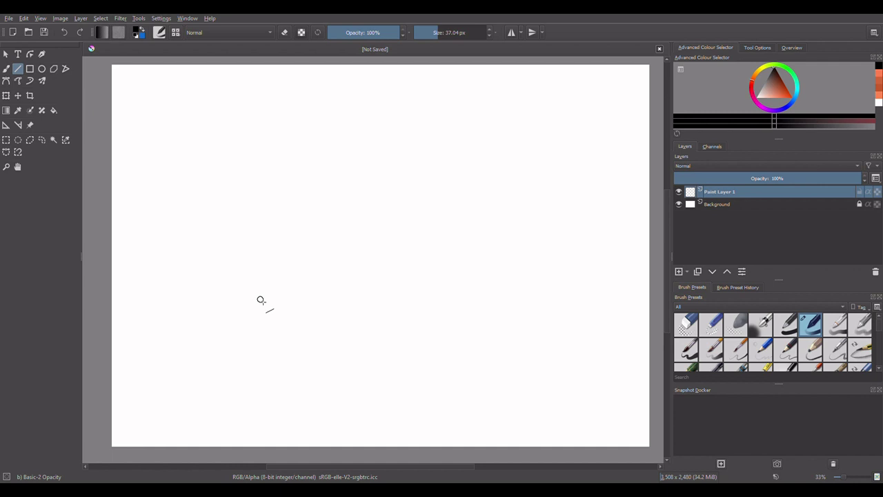
Step: Draw the diagonal hammer's handle side and the head's lower, far and top edges
{"action": "mouse_move", "coordinate": [260, 299]}
{"action": "left_mouse_down"}
{"action": "mouse_move", "coordinate": [328, 200]}
{"action": "mouse_move", "coordinate": [368, 225]}
{"action": "mouse_move", "coordinate": [311, 313]}
{"action": "mouse_move", "coordinate": [293, 317]}
{"action": "mouse_move", "coordinate": [260, 300]}
{"action": "left_mouse_up"}
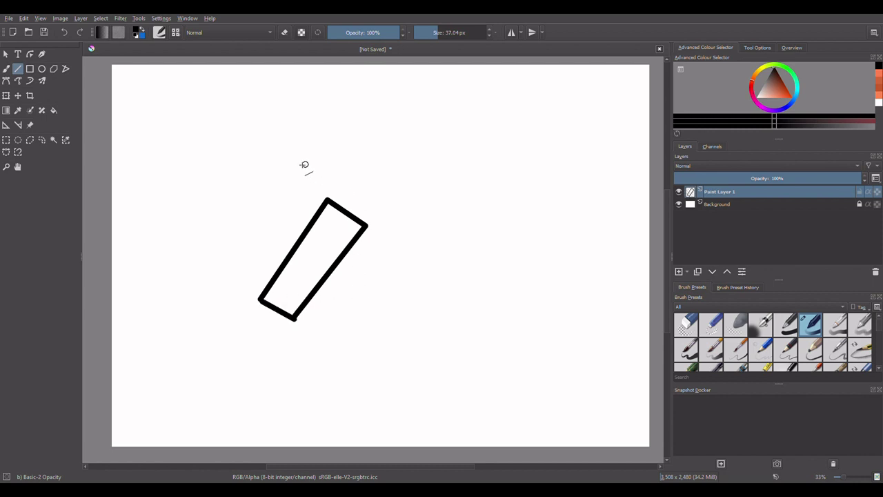
{"action": "left_click_drag", "start_coordinate": [277, 157], "coordinate": [410, 260]}
{"action": "key", "text": "ctrl+z"}
{"action": "left_click_drag", "start_coordinate": [299, 179], "coordinate": [407, 255]}
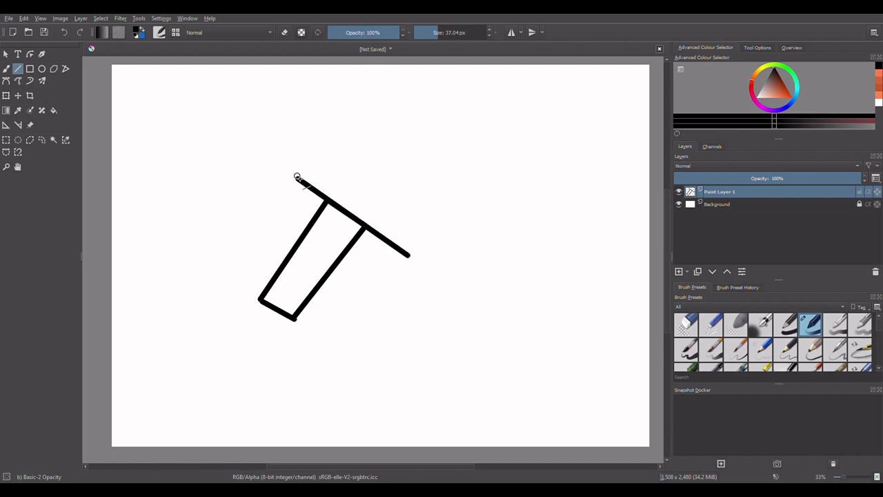
{"action": "mouse_move", "coordinate": [295, 178]}
{"action": "left_mouse_down"}
{"action": "mouse_move", "coordinate": [327, 135]}
{"action": "mouse_move", "coordinate": [358, 166]}
{"action": "mouse_move", "coordinate": [426, 200]}
{"action": "mouse_move", "coordinate": [394, 245]}
{"action": "left_mouse_up"}
{"action": "mouse_move", "coordinate": [327, 136]}
{"action": "left_mouse_down"}
{"action": "mouse_move", "coordinate": [268, 124]}
{"action": "mouse_move", "coordinate": [295, 176]}
{"action": "left_mouse_up"}
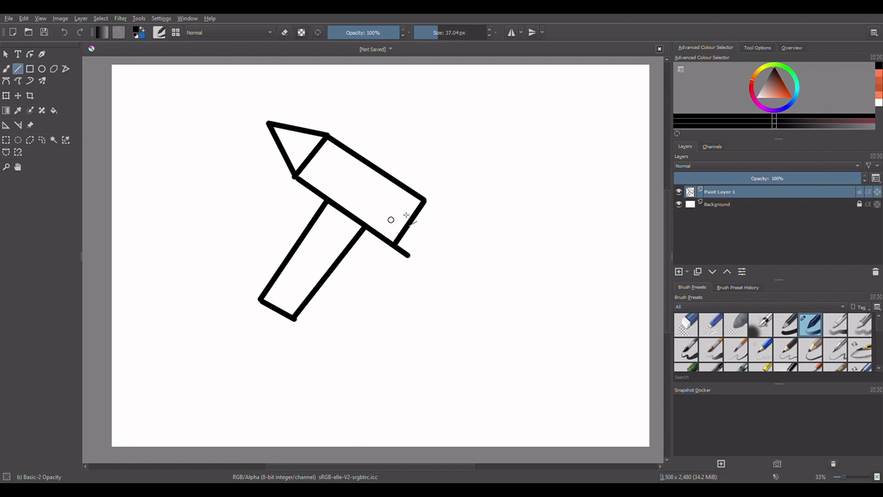
Step: Whiten the overhanging head corner, add two black highlight lines, then add Paint Layer 2
{"action": "left_click", "coordinate": [771, 95]}
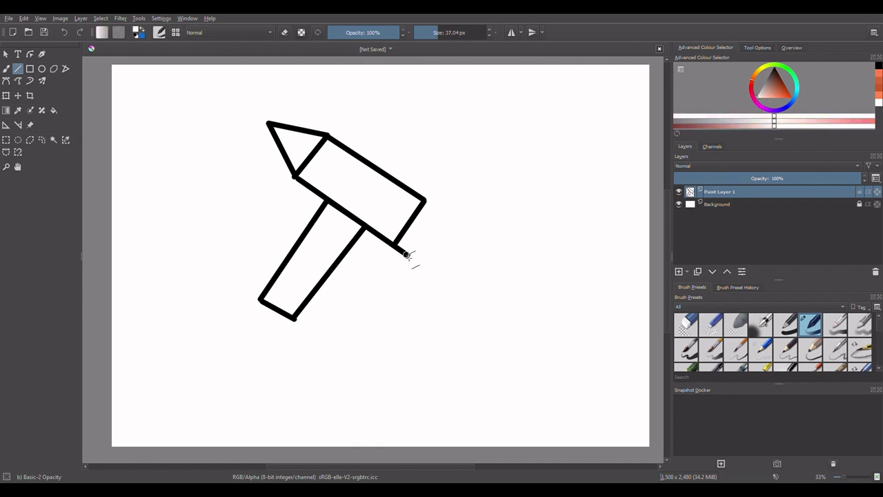
{"action": "left_click_drag", "start_coordinate": [407, 255], "coordinate": [404, 250]}
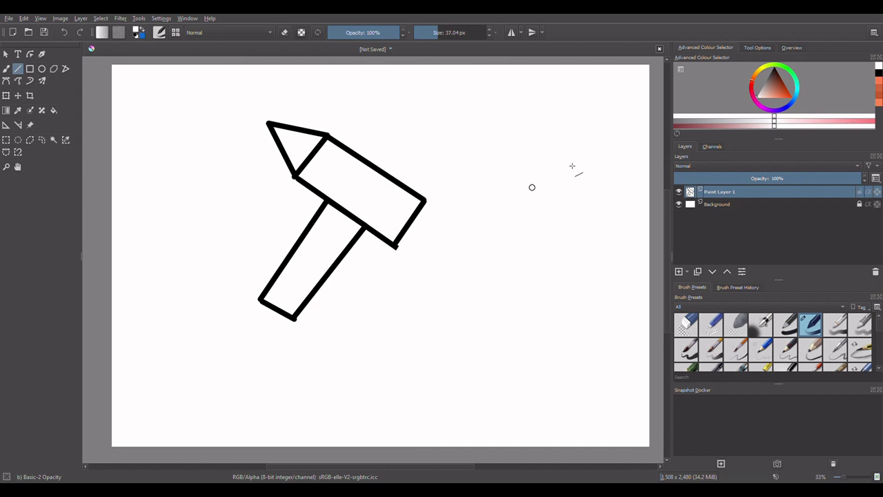
{"action": "key", "text": "x"}
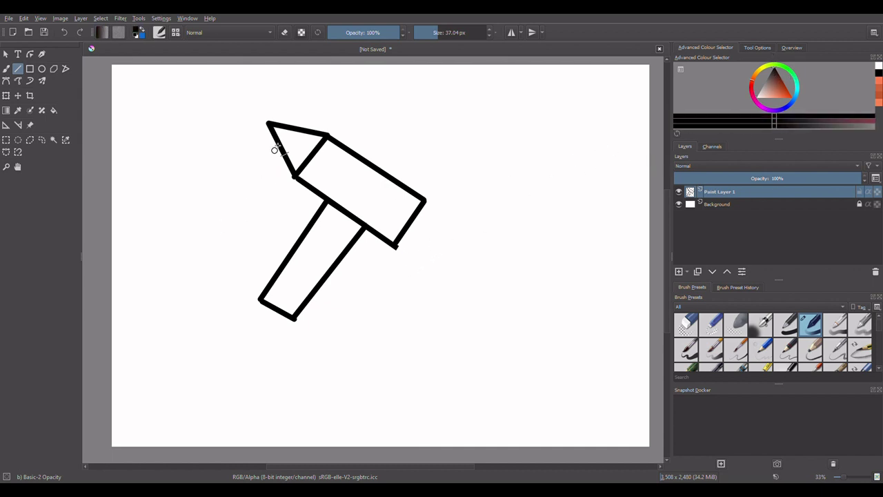
{"action": "mouse_move", "coordinate": [280, 134]}
{"action": "left_mouse_down"}
{"action": "mouse_move", "coordinate": [290, 154]}
{"action": "mouse_move", "coordinate": [390, 235]}
{"action": "left_mouse_up"}
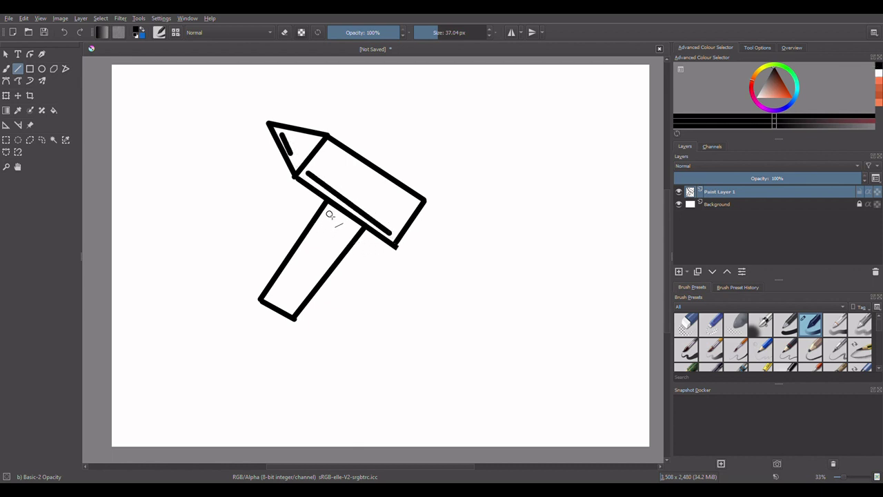
{"action": "left_click_drag", "start_coordinate": [328, 214], "coordinate": [272, 297]}
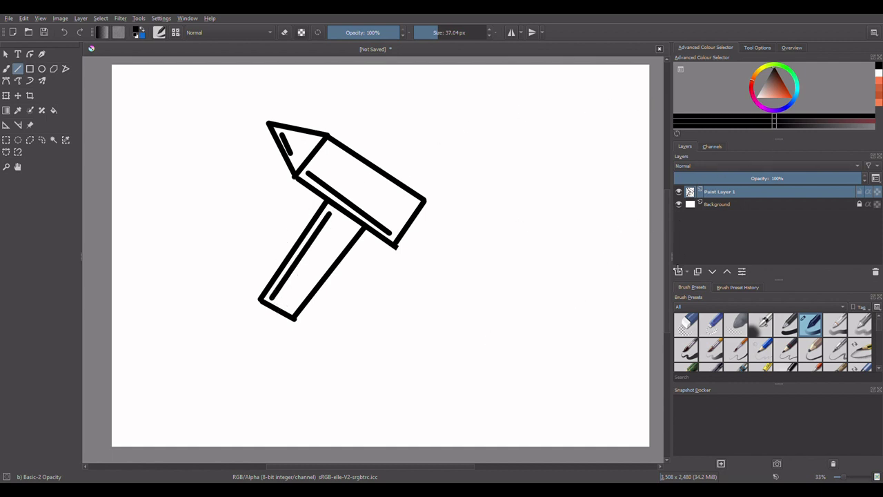
{"action": "left_click", "coordinate": [678, 272]}
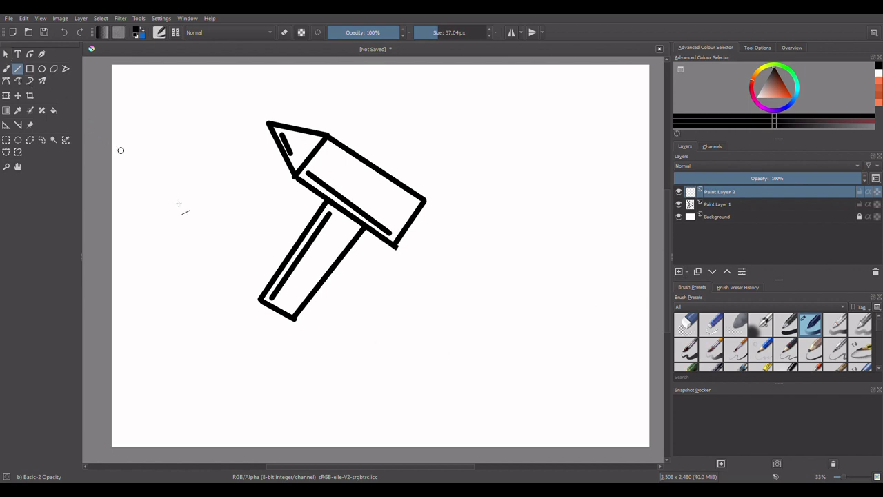
Step: Draw the rotated hammer's left-pointing handle, upright head and handle highlight, then erase lines near the top
{"action": "left_click_drag", "start_coordinate": [261, 301], "coordinate": [382, 259]}
{"action": "mouse_move", "coordinate": [266, 302]}
{"action": "left_mouse_down"}
{"action": "mouse_move", "coordinate": [271, 338]}
{"action": "mouse_move", "coordinate": [389, 306]}
{"action": "left_mouse_up"}
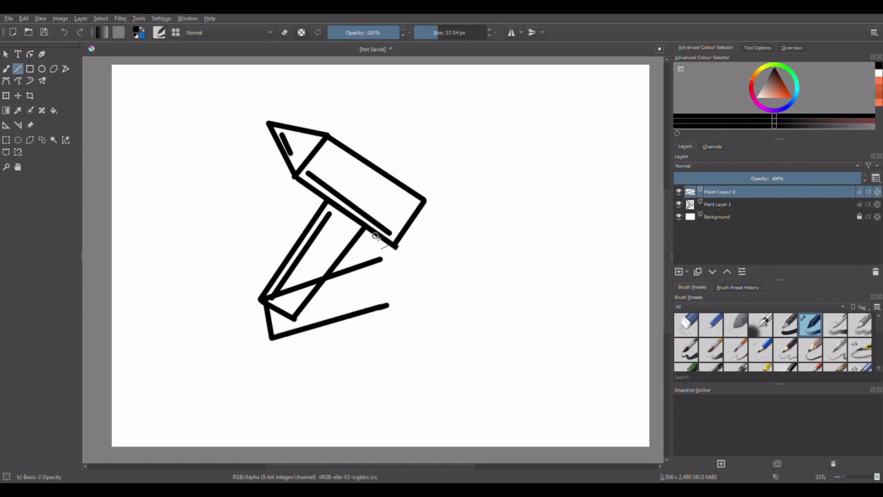
{"action": "left_click_drag", "start_coordinate": [376, 234], "coordinate": [398, 338]}
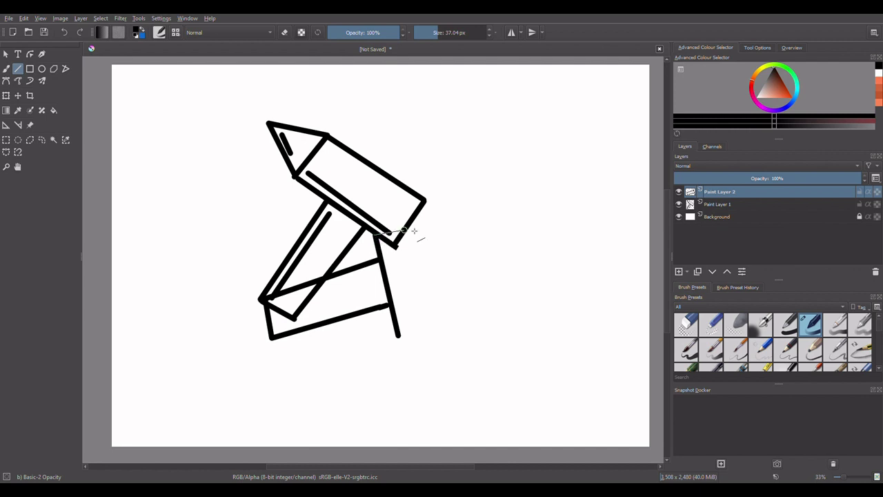
{"action": "mouse_move", "coordinate": [374, 235]}
{"action": "left_mouse_down"}
{"action": "mouse_move", "coordinate": [427, 223]}
{"action": "mouse_move", "coordinate": [446, 328]}
{"action": "mouse_move", "coordinate": [401, 336]}
{"action": "left_mouse_up"}
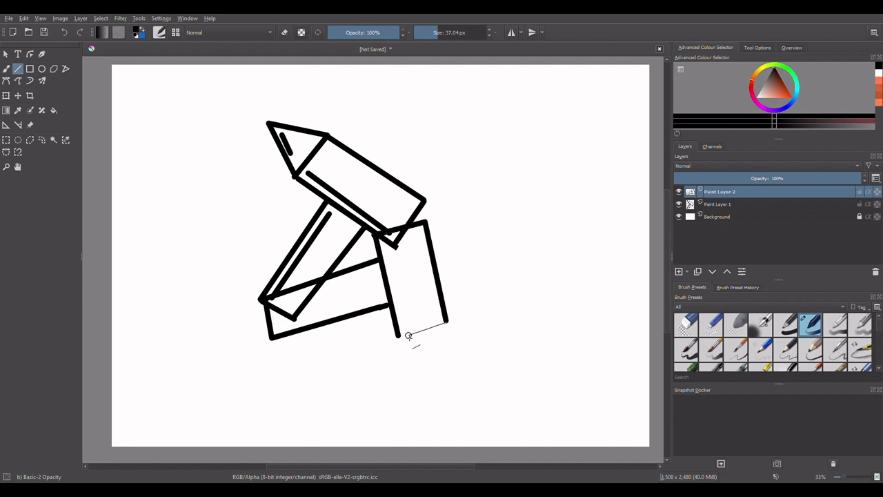
{"action": "mouse_move", "coordinate": [377, 232]}
{"action": "left_mouse_down"}
{"action": "mouse_move", "coordinate": [383, 184]}
{"action": "mouse_move", "coordinate": [428, 222]}
{"action": "mouse_move", "coordinate": [381, 227]}
{"action": "mouse_move", "coordinate": [405, 322]}
{"action": "left_mouse_up"}
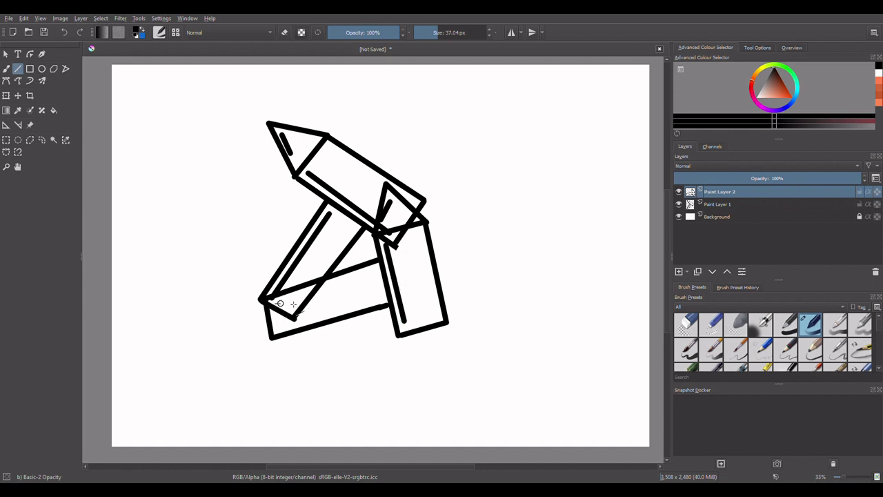
{"action": "left_click_drag", "start_coordinate": [273, 302], "coordinate": [371, 264]}
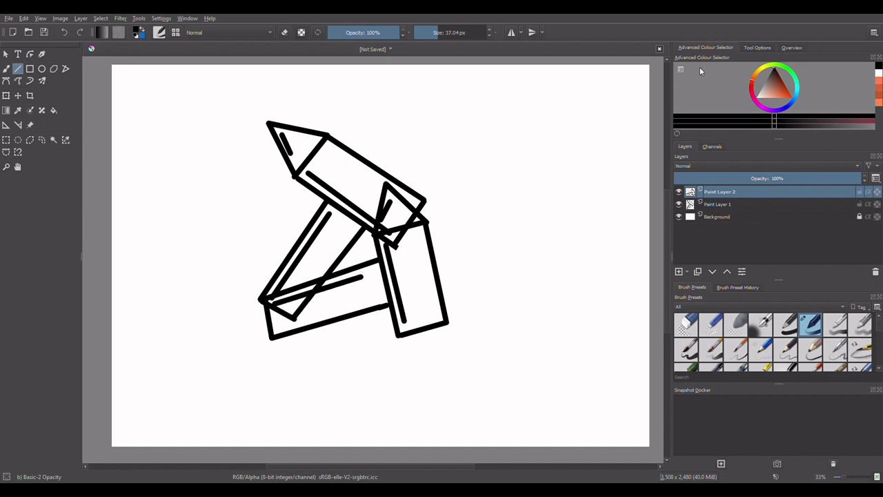
{"action": "key", "text": "e"}
{"action": "mouse_move", "coordinate": [307, 151]}
{"action": "left_mouse_down"}
{"action": "mouse_move", "coordinate": [298, 142]}
{"action": "mouse_move", "coordinate": [295, 181]}
{"action": "left_mouse_up"}
Step: Resize the eraser and remove leftover stroke ends on the left and the thin tip at the top
{"action": "left_click", "coordinate": [445, 33]}
{"action": "left_click_drag", "start_coordinate": [444, 38], "coordinate": [434, 38]}
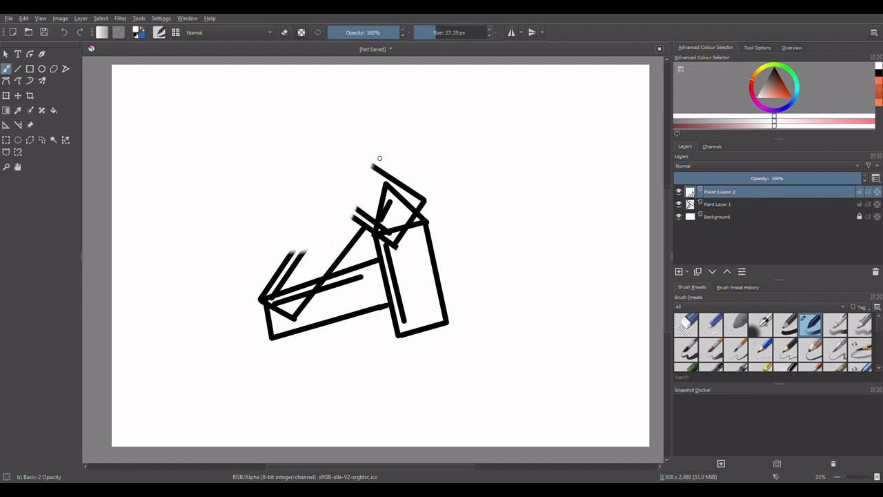
{"action": "left_click", "coordinate": [451, 30]}
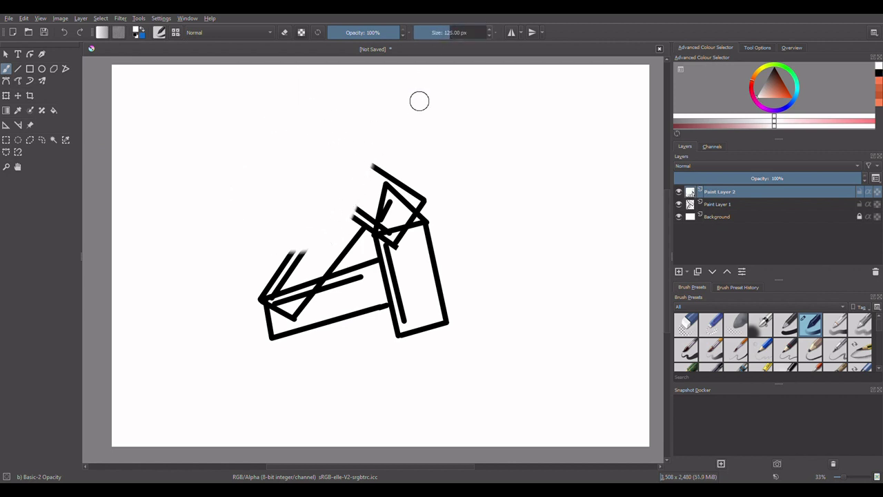
{"action": "mouse_move", "coordinate": [316, 256]}
{"action": "left_mouse_down"}
{"action": "mouse_move", "coordinate": [282, 271]}
{"action": "mouse_move", "coordinate": [347, 244]}
{"action": "mouse_move", "coordinate": [355, 214]}
{"action": "mouse_move", "coordinate": [361, 220]}
{"action": "left_mouse_up"}
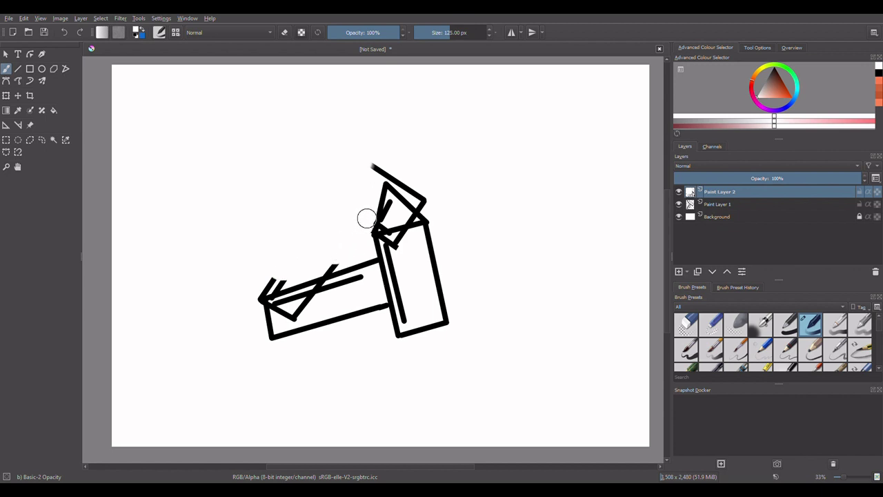
{"action": "left_click", "coordinate": [374, 167]}
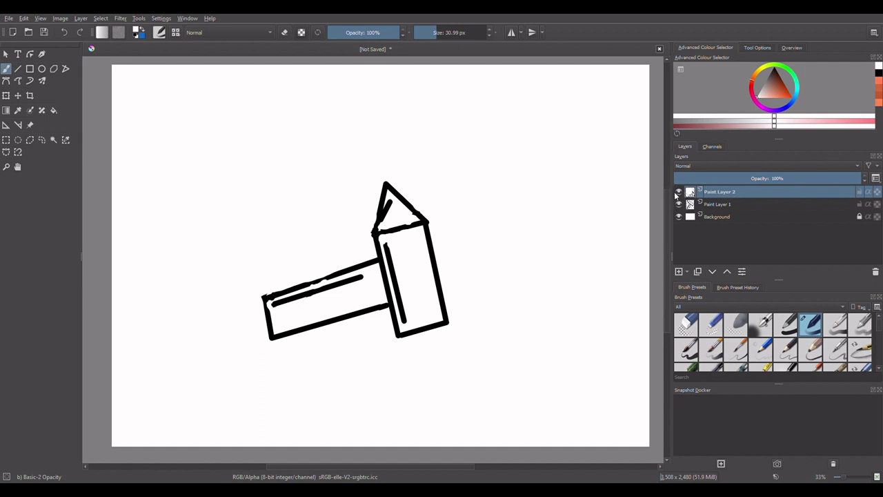
{"action": "left_click", "coordinate": [679, 193]}
{"action": "left_click", "coordinate": [679, 193]}
{"action": "left_click", "coordinate": [678, 193]}
{"action": "left_click", "coordinate": [679, 193]}
{"action": "left_click", "coordinate": [679, 193]}
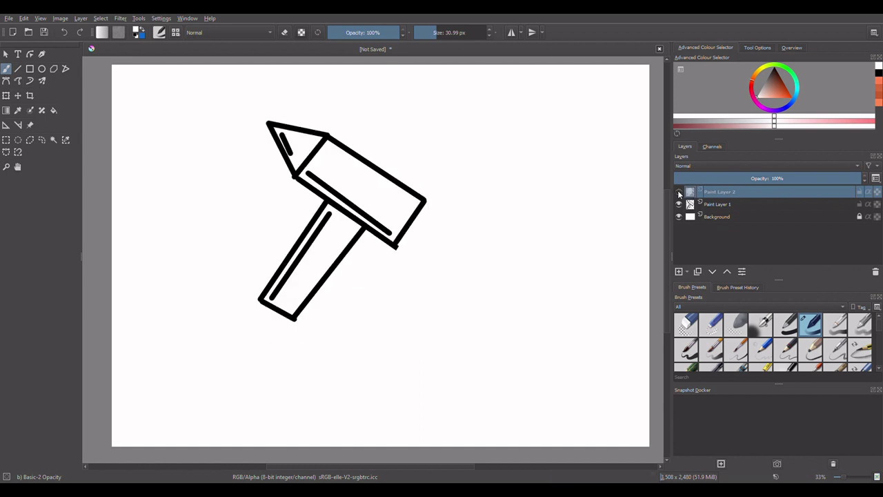
{"action": "left_click", "coordinate": [679, 193]}
{"action": "left_click", "coordinate": [679, 193]}
{"action": "left_click", "coordinate": [679, 193]}
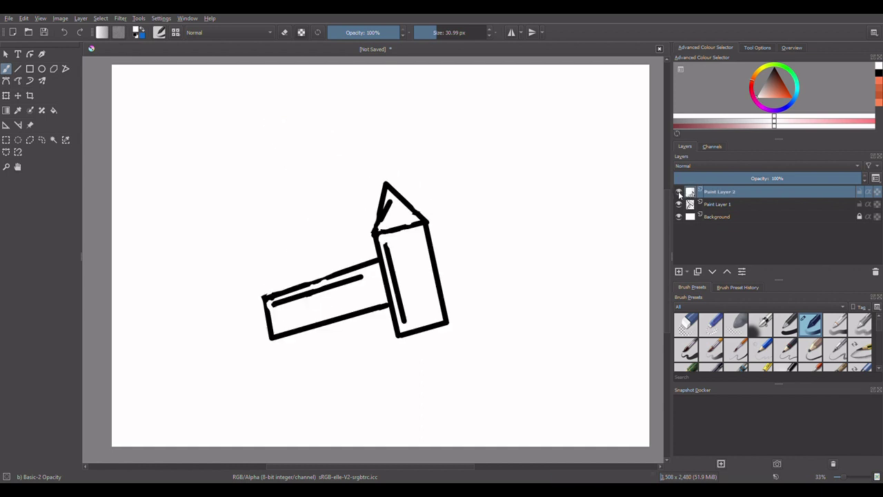
{"action": "left_click", "coordinate": [679, 193]}
{"action": "left_click", "coordinate": [679, 193]}
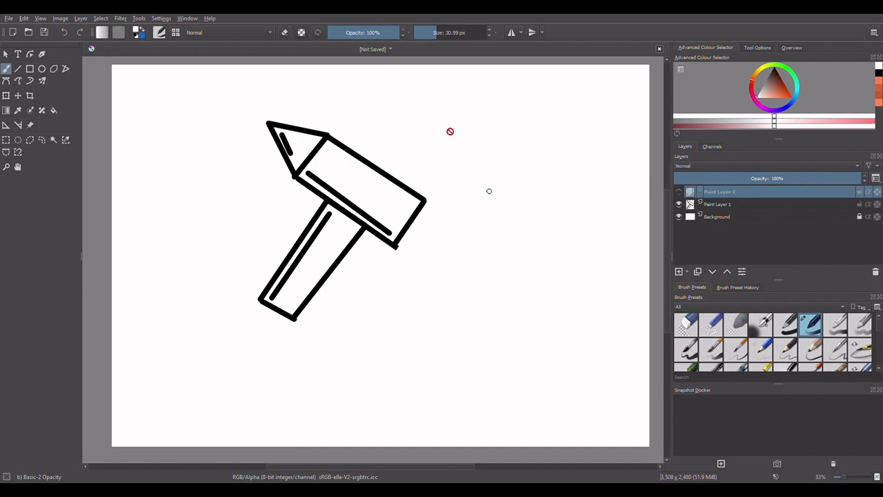